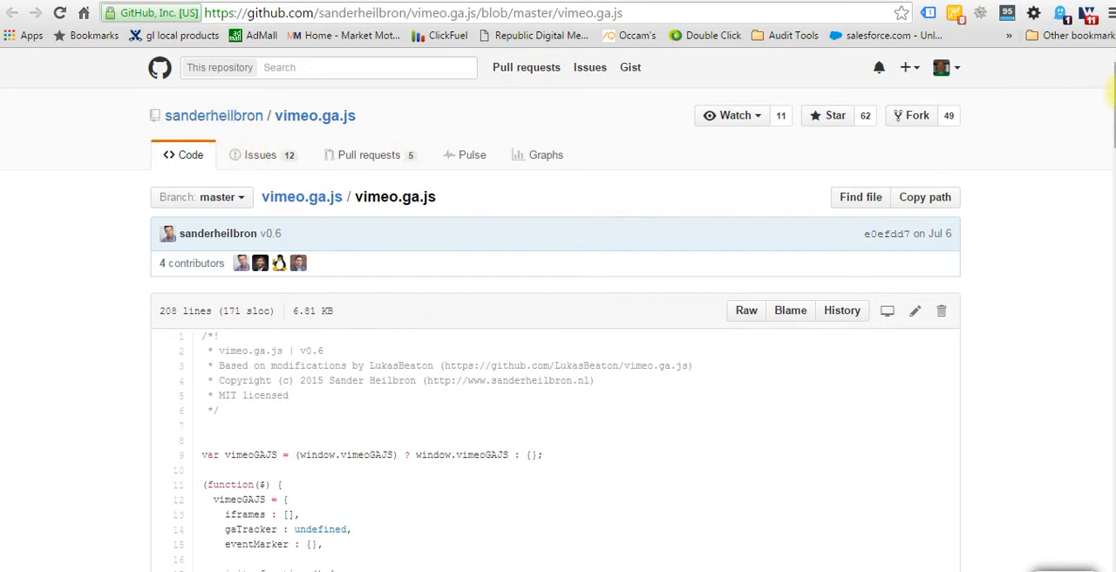
Skim the vimeo.ga.js source from its first line to its end, and return to the top of the file.
drag(1112, 92, 1112, 131)
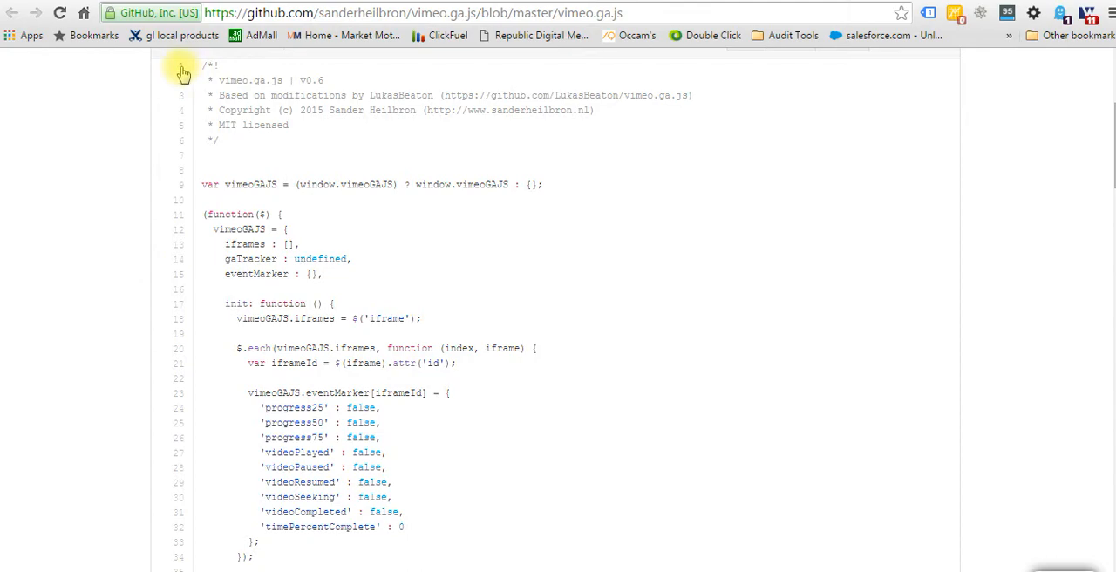
scroll(340, 244, down, 20)
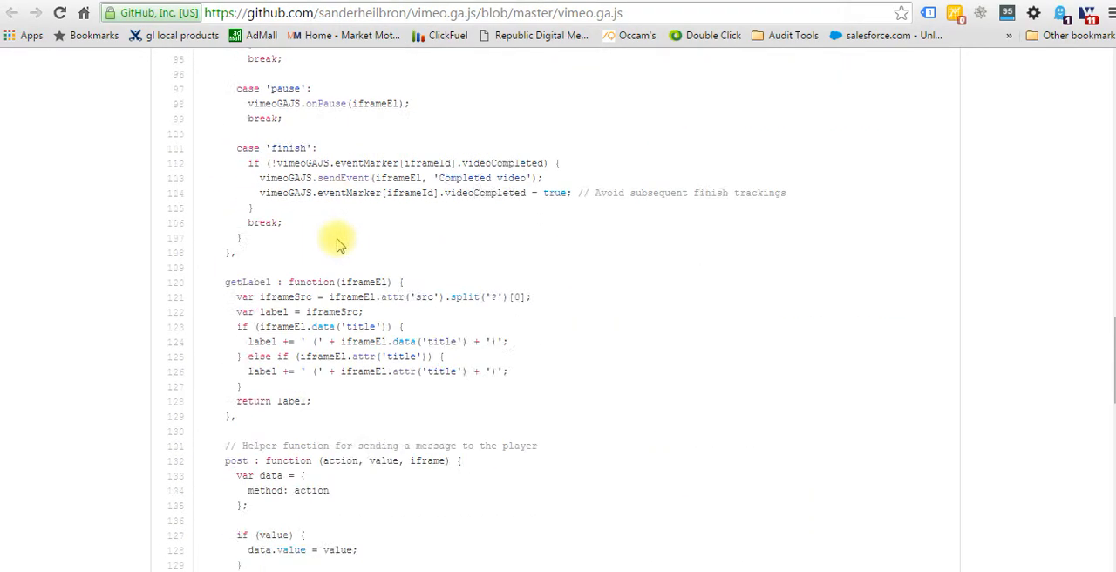
scroll(339, 244, down, 6)
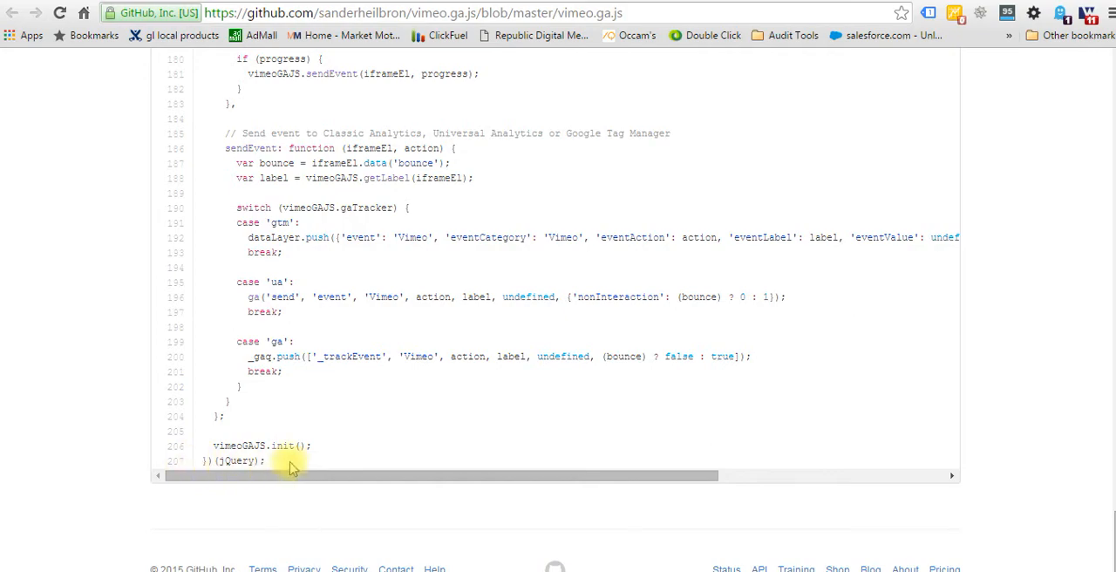
drag(288, 461, 251, 52)
scroll(411, 218, up, 12)
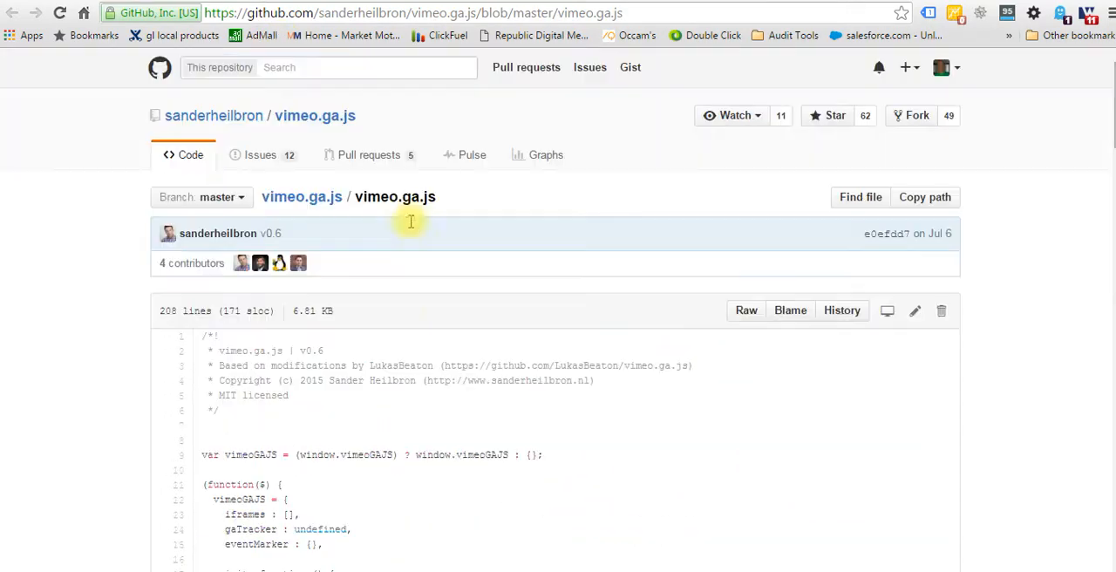
Examine the eventMarker entries in the init function, highlighting progress25, progress50, progress75 and timePercentComplete and their initial values.
scroll(409, 405, down, 2)
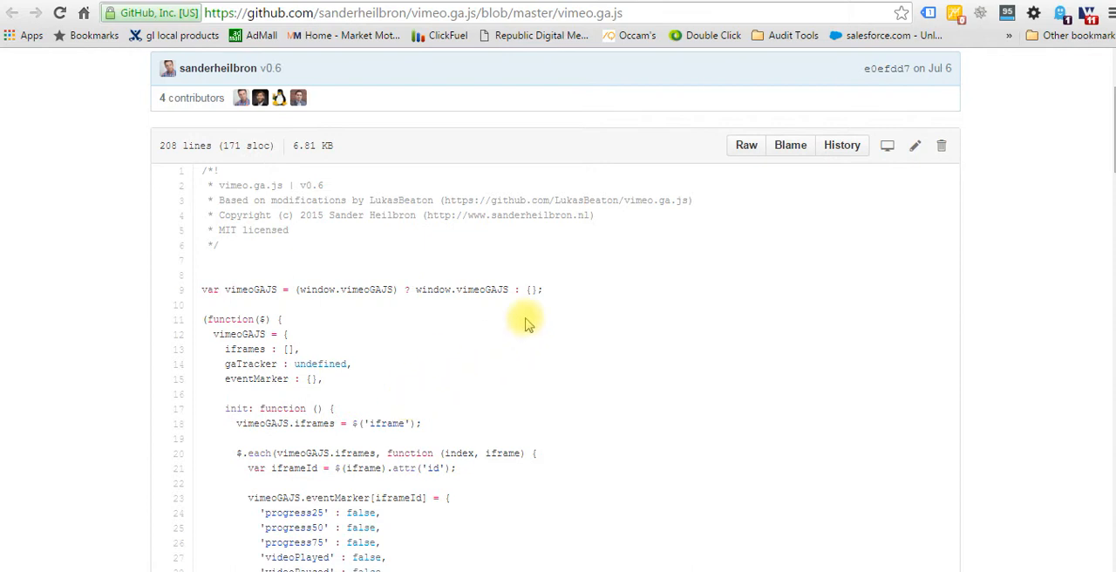
scroll(526, 324, down, 2)
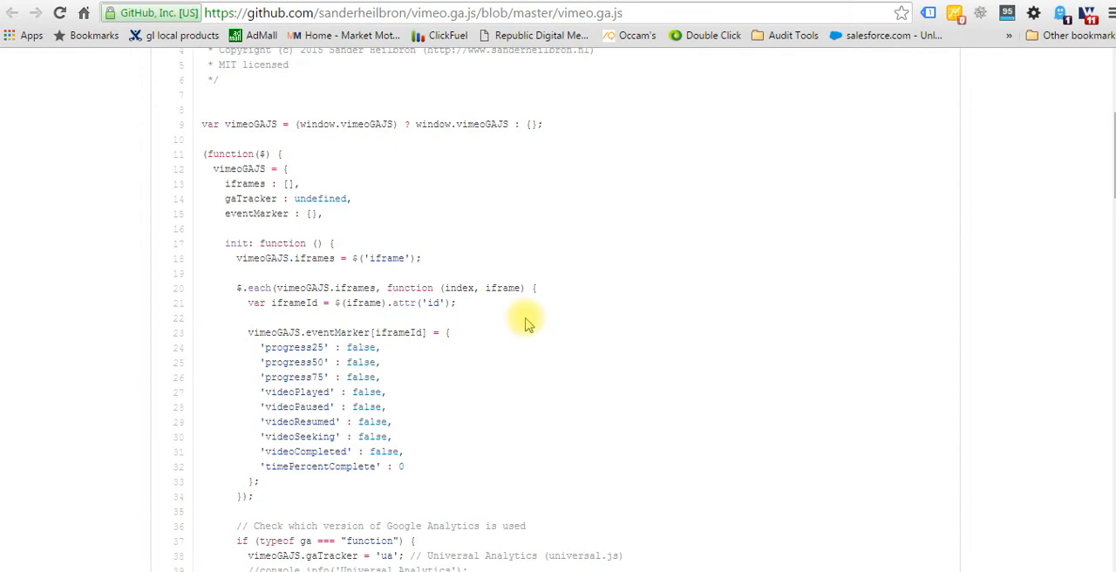
scroll(526, 324, down, 1)
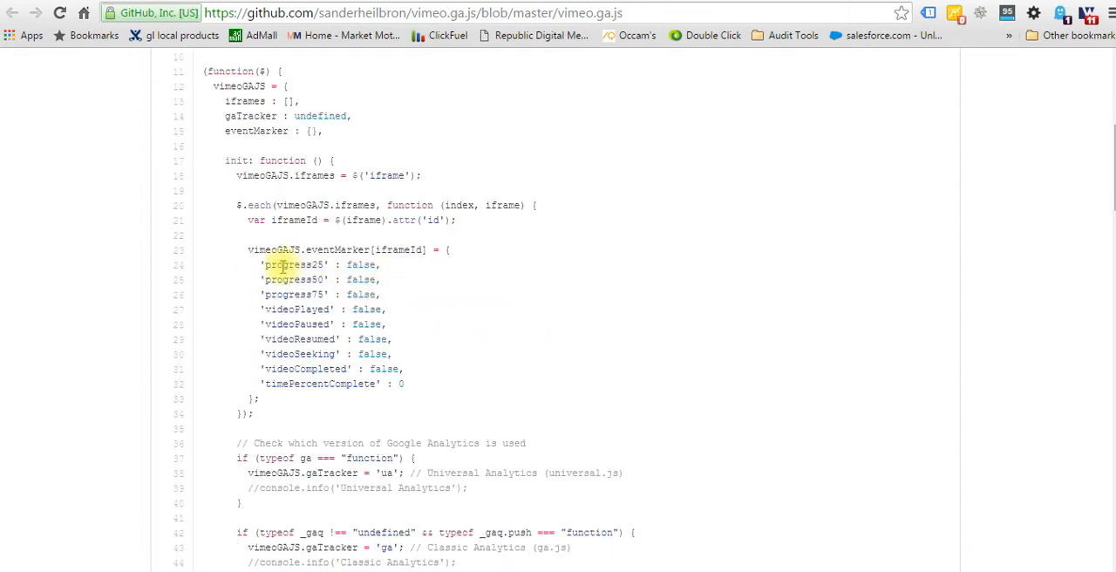
double_click(274, 265)
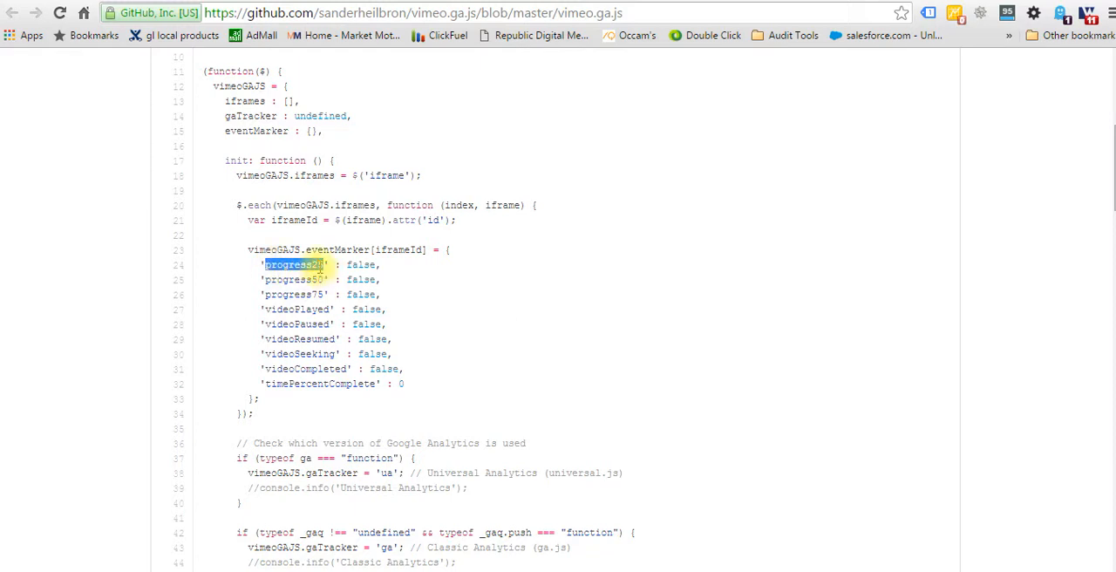
double_click(294, 280)
click(296, 294)
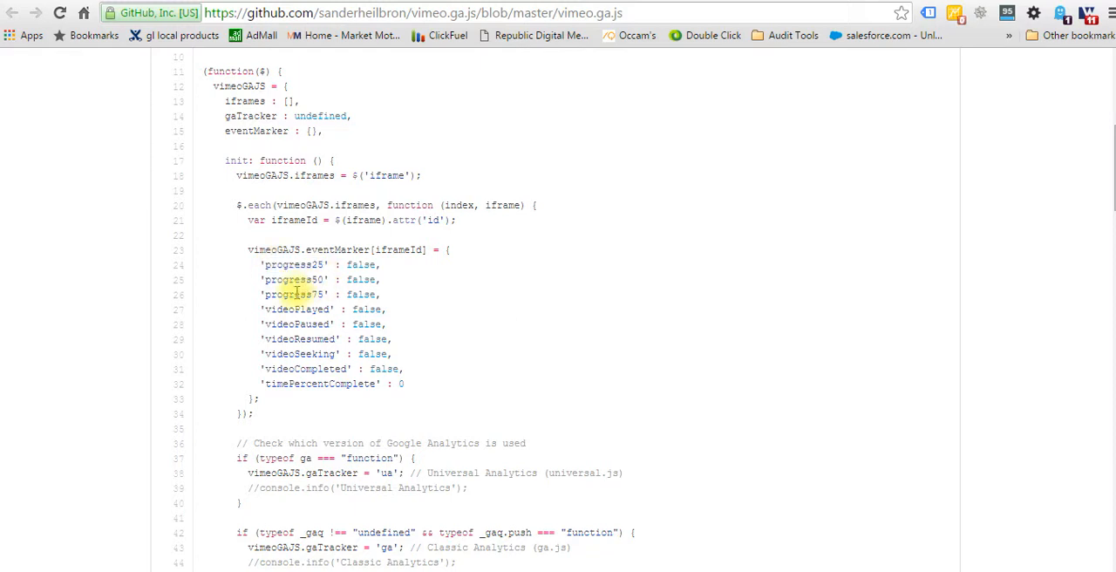
double_click(297, 294)
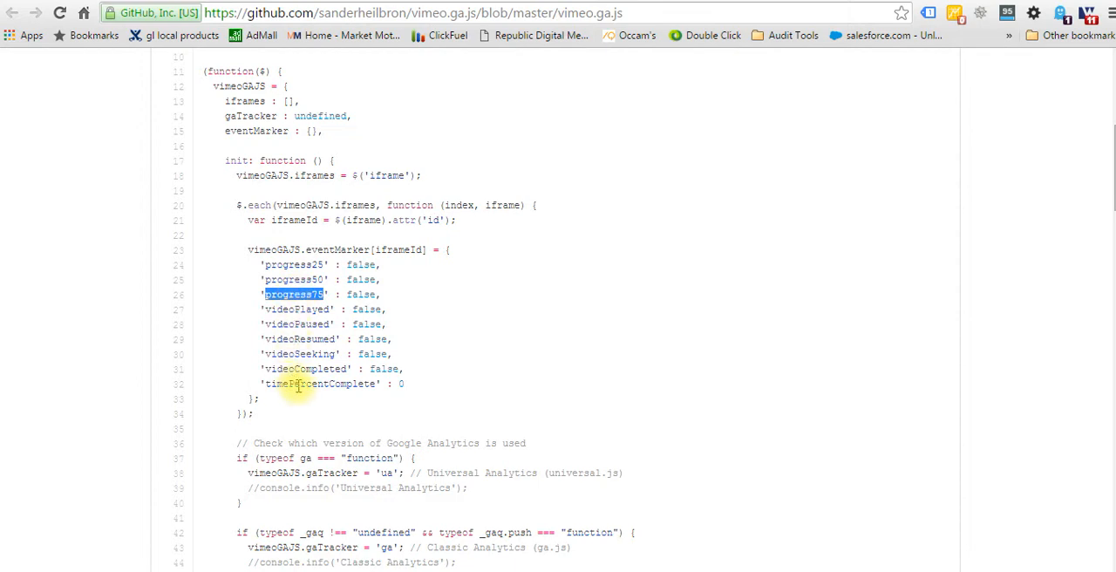
double_click(298, 385)
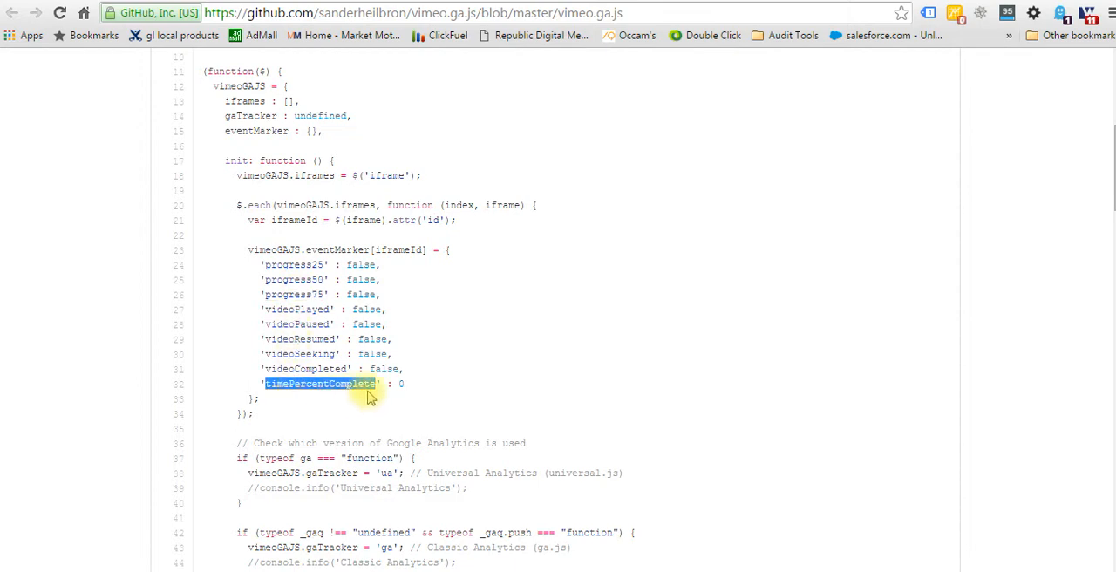
double_click(358, 263)
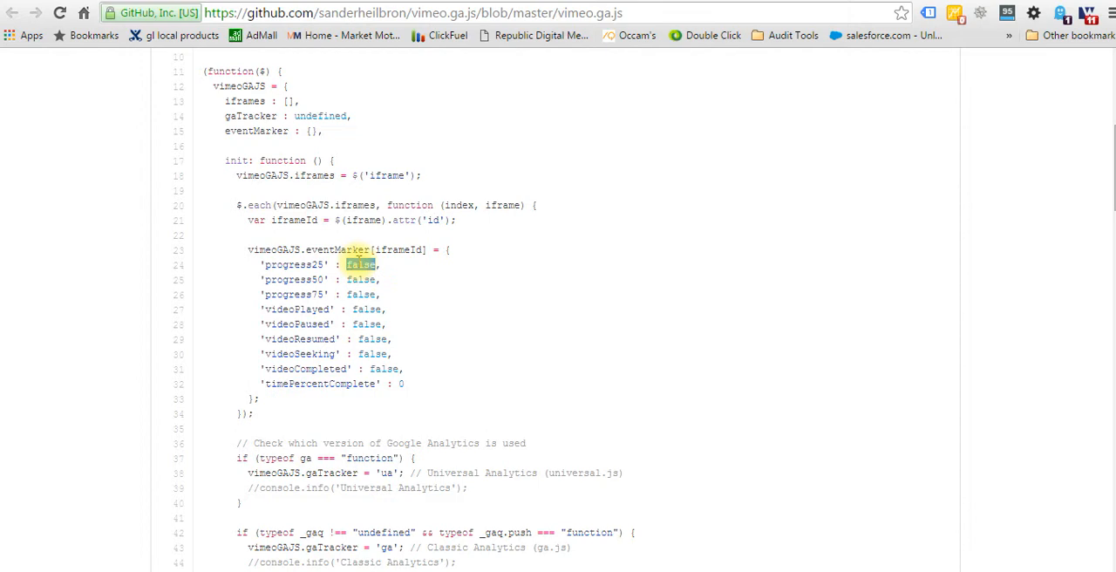
double_click(359, 279)
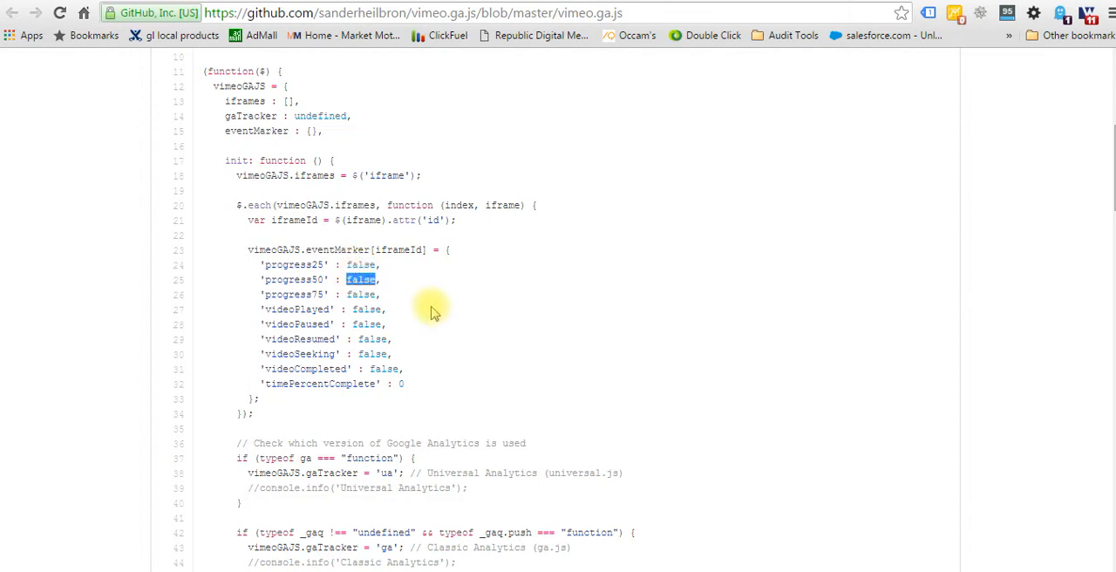
double_click(401, 383)
Examine the Google Analytics version checks, highlighting the ga, undefined, dataLayer and gtm terms in the conditions.
scroll(400, 384, down, 3)
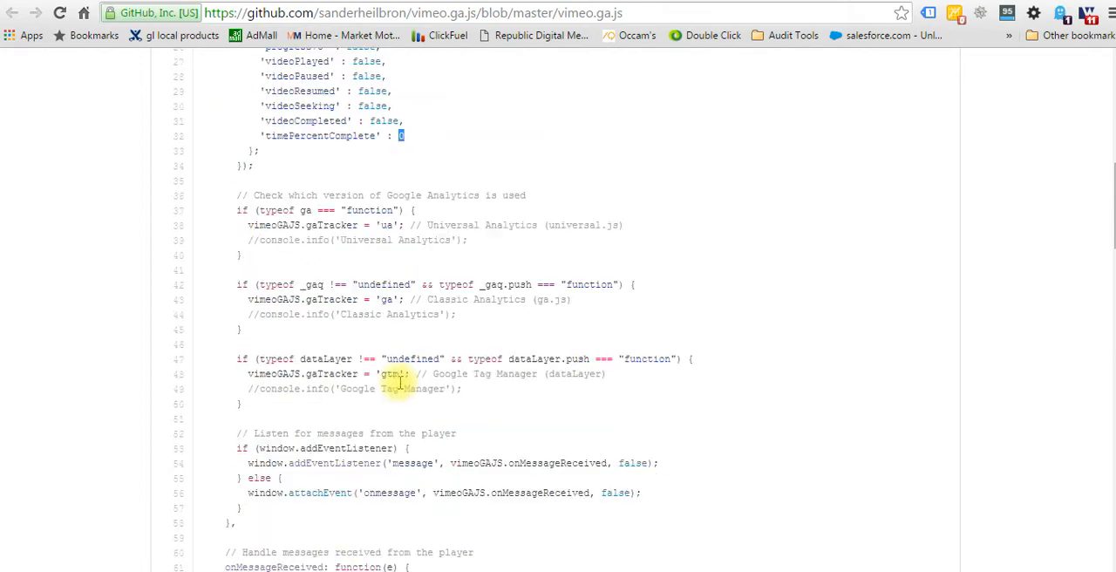
scroll(401, 382, down, 1)
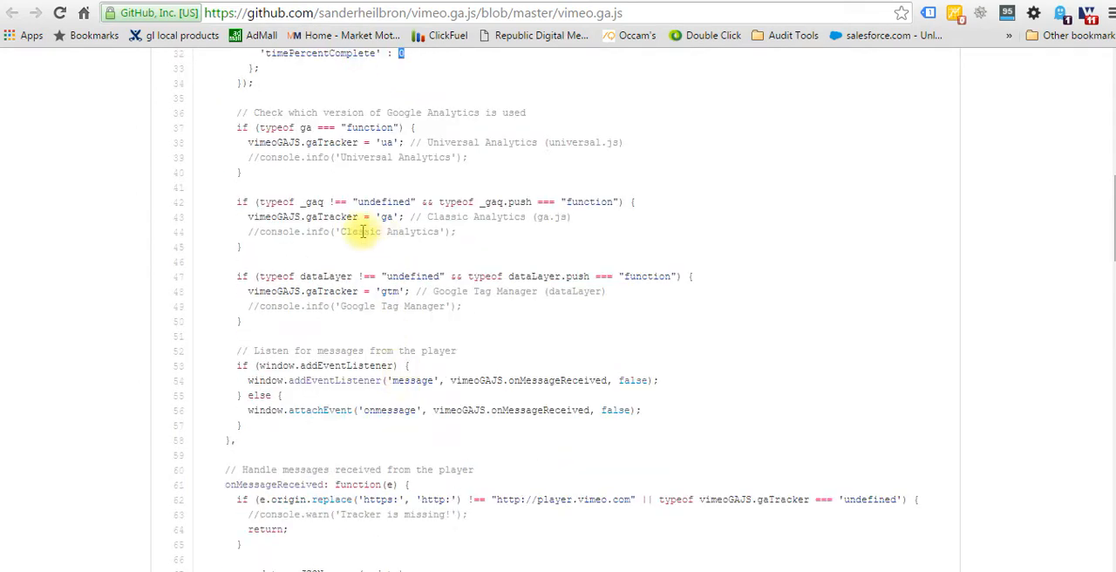
double_click(303, 129)
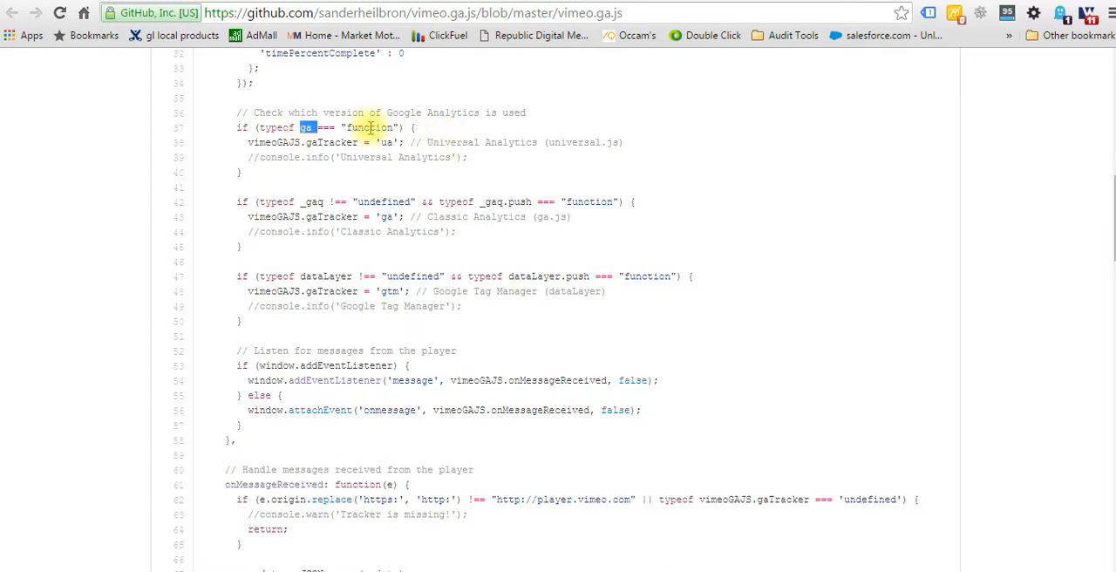
double_click(393, 201)
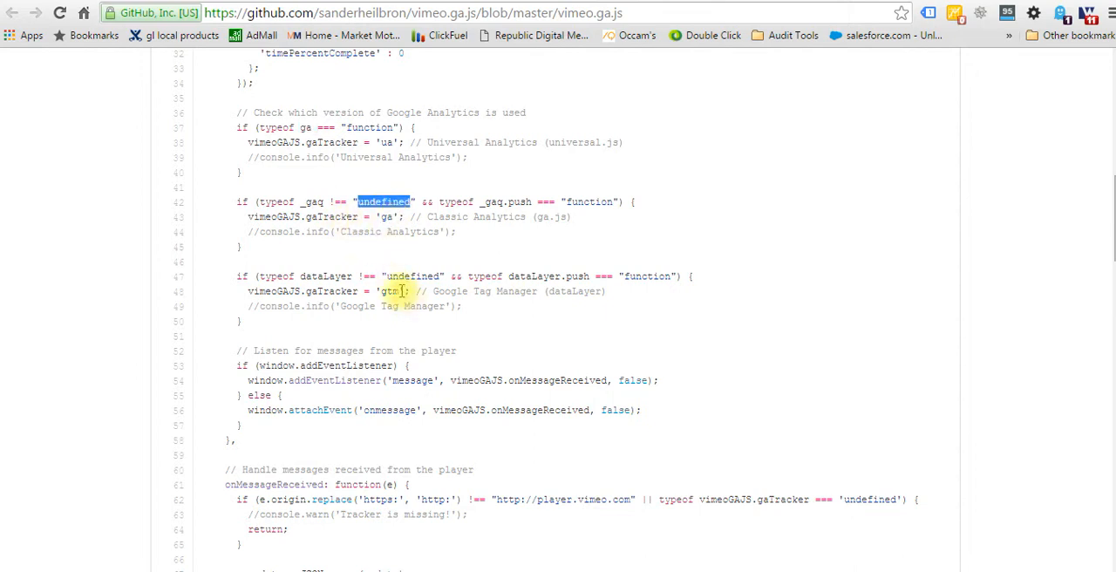
drag(294, 277, 299, 277)
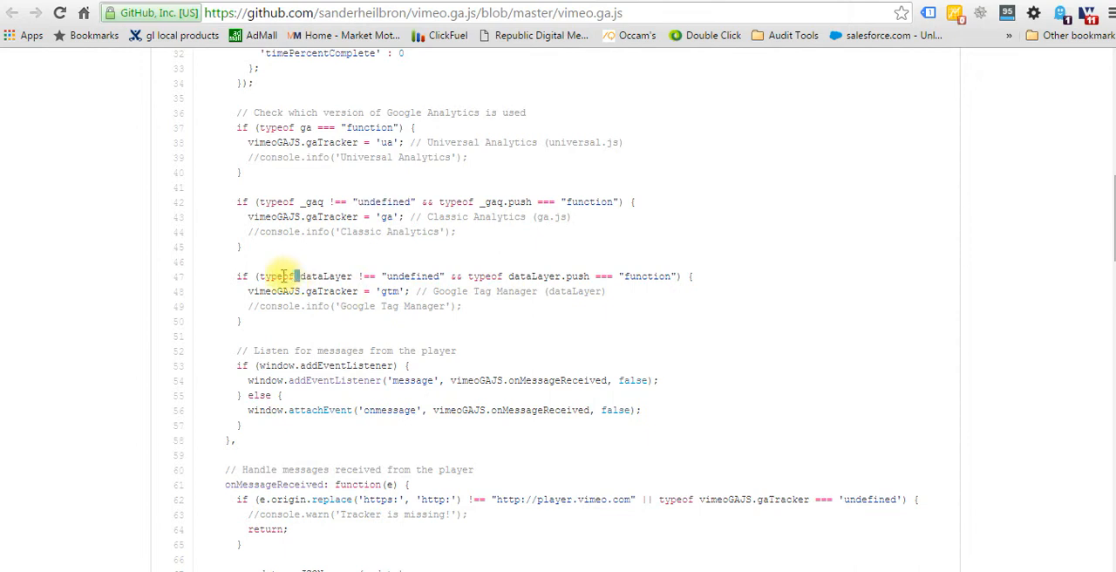
double_click(314, 277)
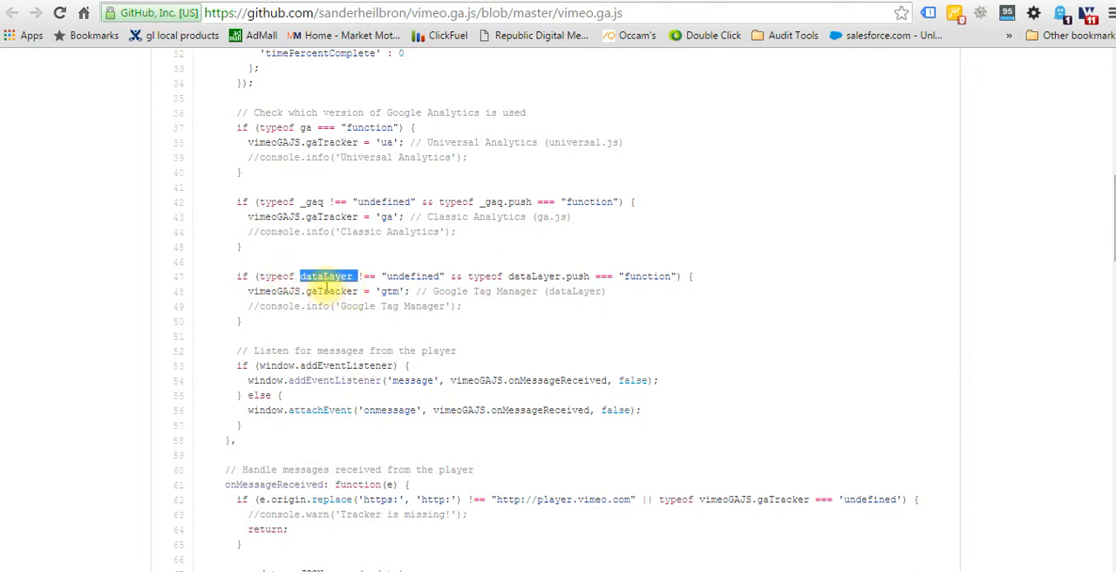
drag(406, 291, 385, 293)
Examine the player message handler's seek, play, pause and finish cases, highlighting the iframe references in the event code.
scroll(388, 295, down, 3)
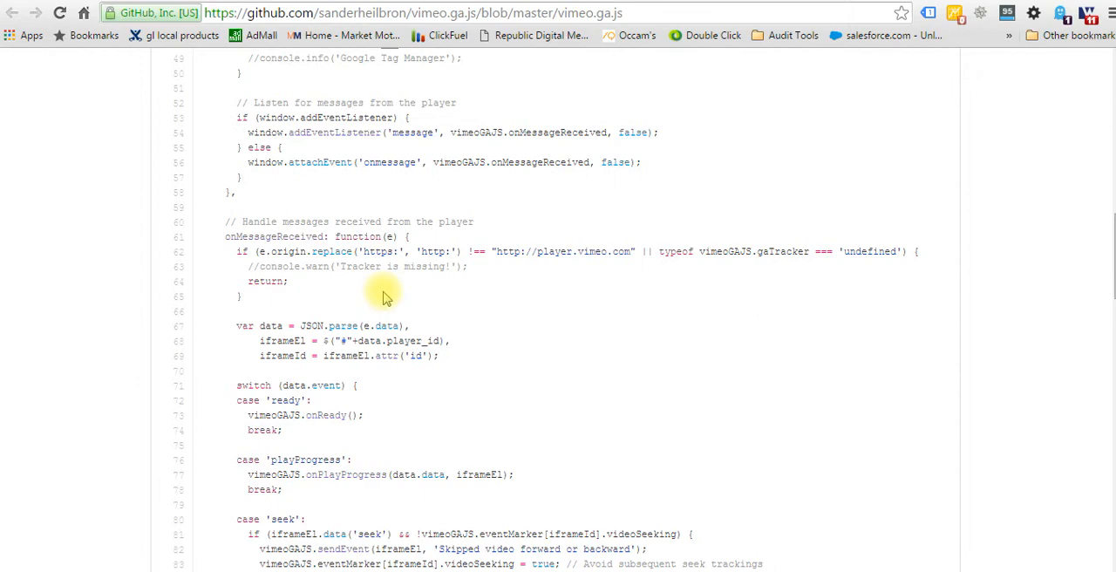
scroll(387, 297, down, 3)
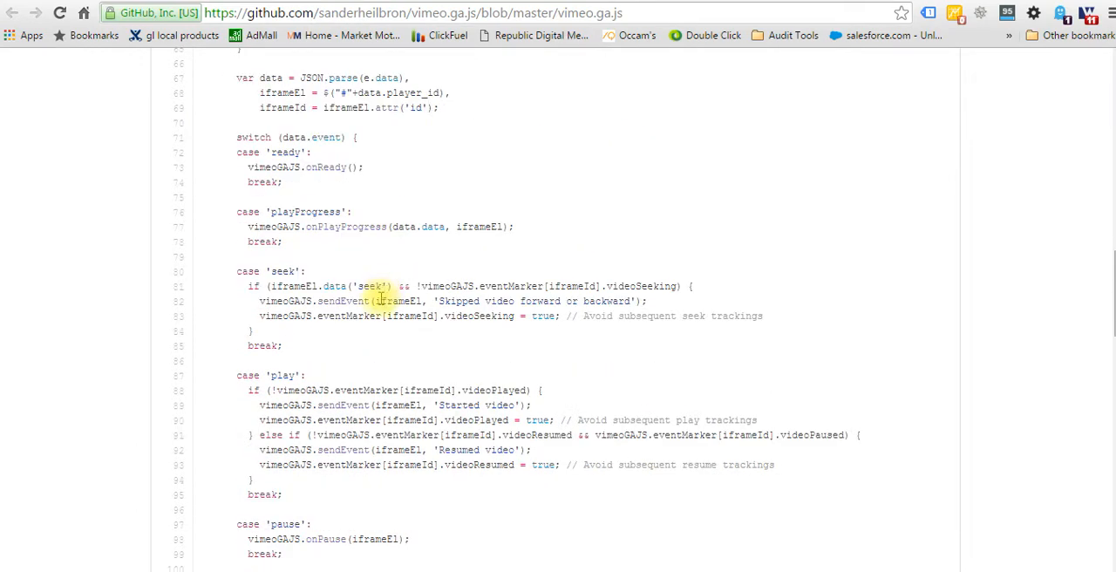
double_click(381, 301)
double_click(402, 419)
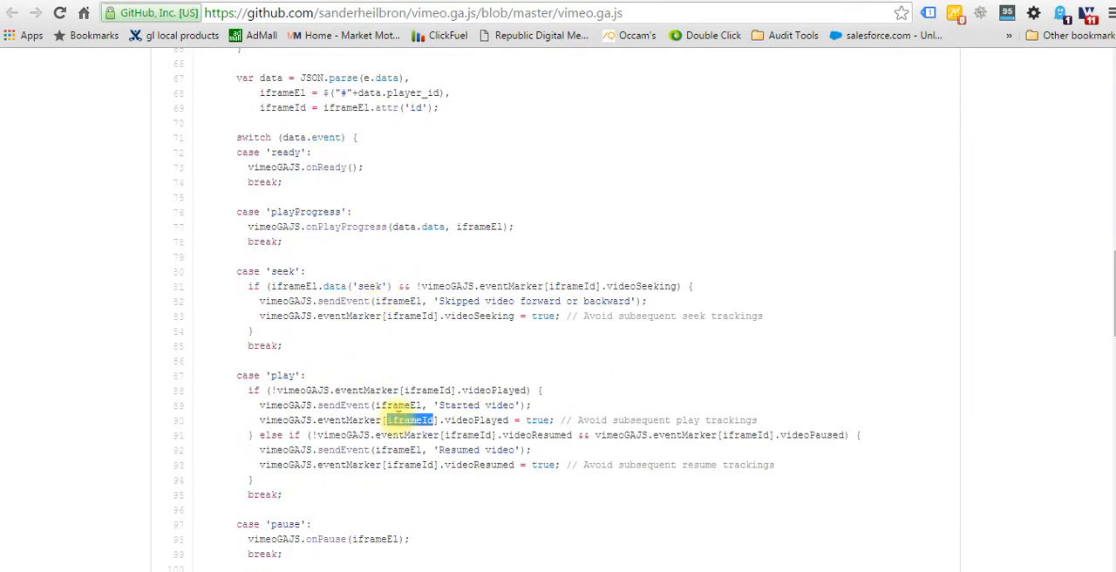
scroll(399, 417, down, 3)
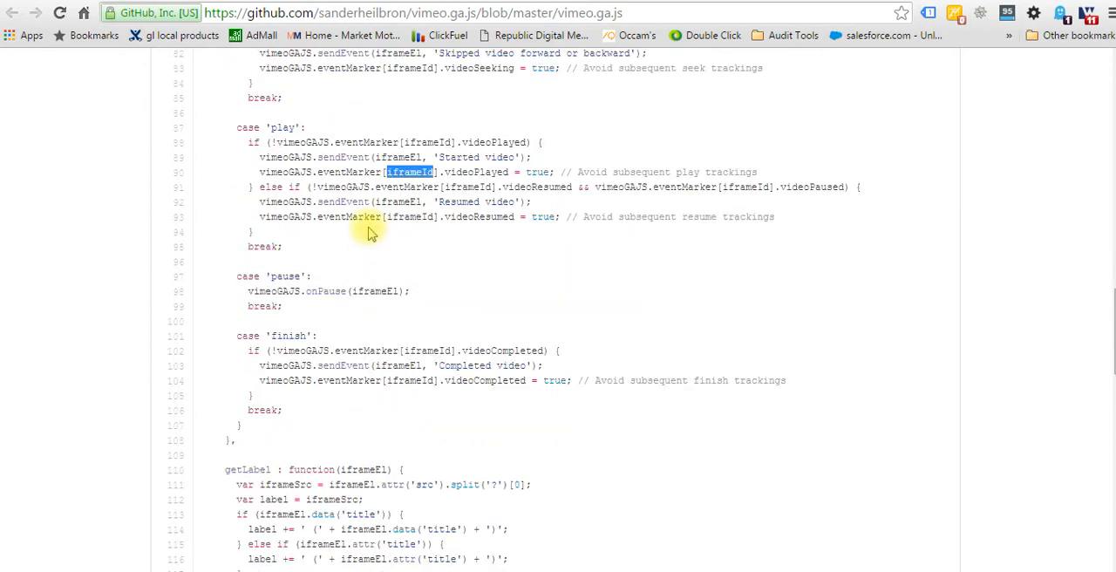
scroll(370, 233, down, 2)
scroll(405, 314, down, 1)
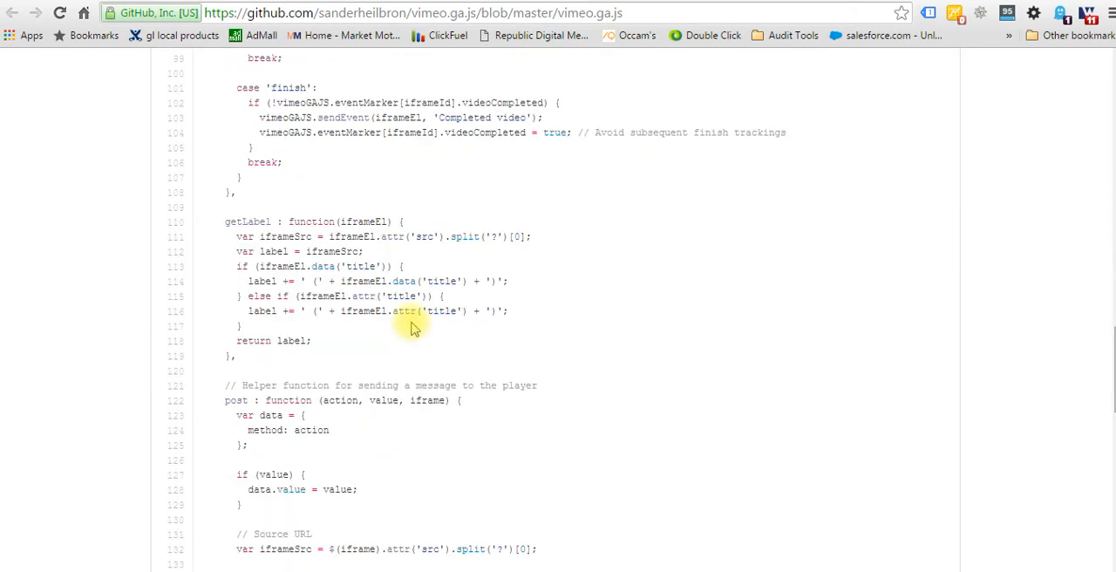
Examine the post helper and the onReady event listeners, highlighting the seek, pause and playProgress events.
scroll(417, 339, down, 1)
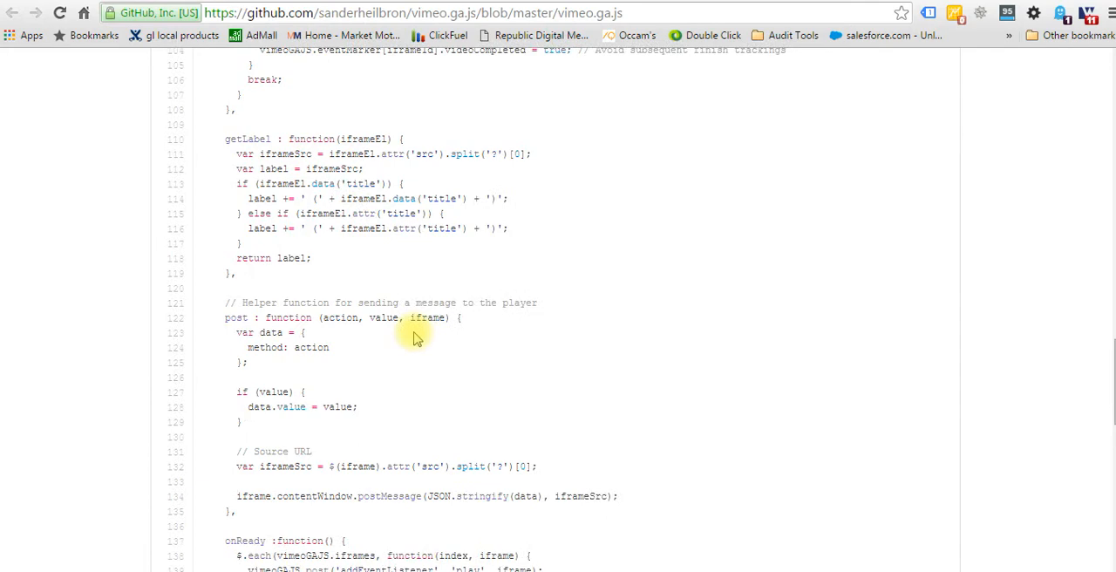
scroll(482, 375, down, 1)
scroll(482, 377, down, 2)
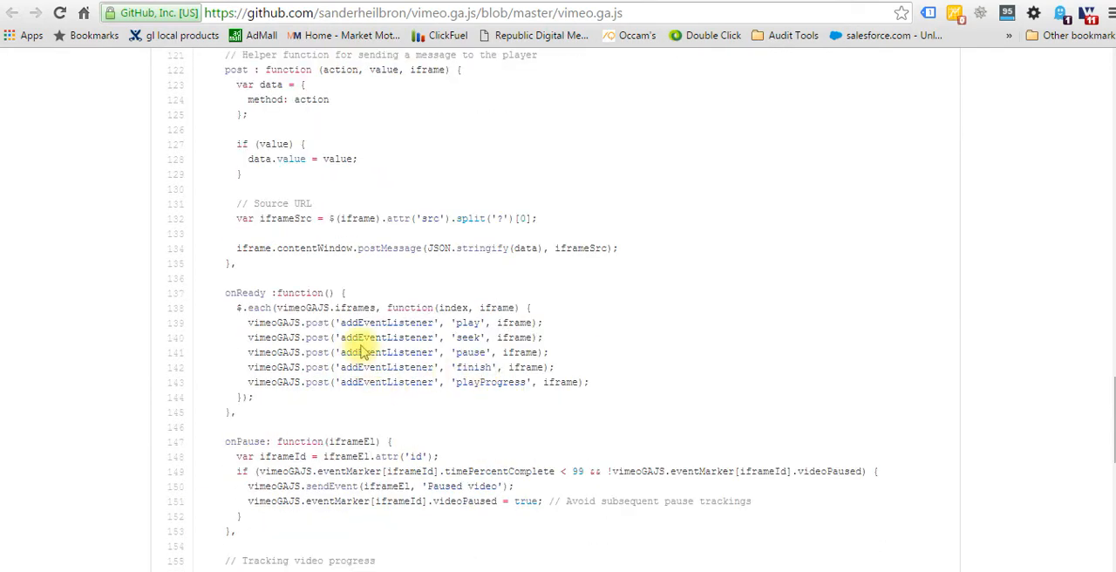
double_click(467, 339)
double_click(469, 352)
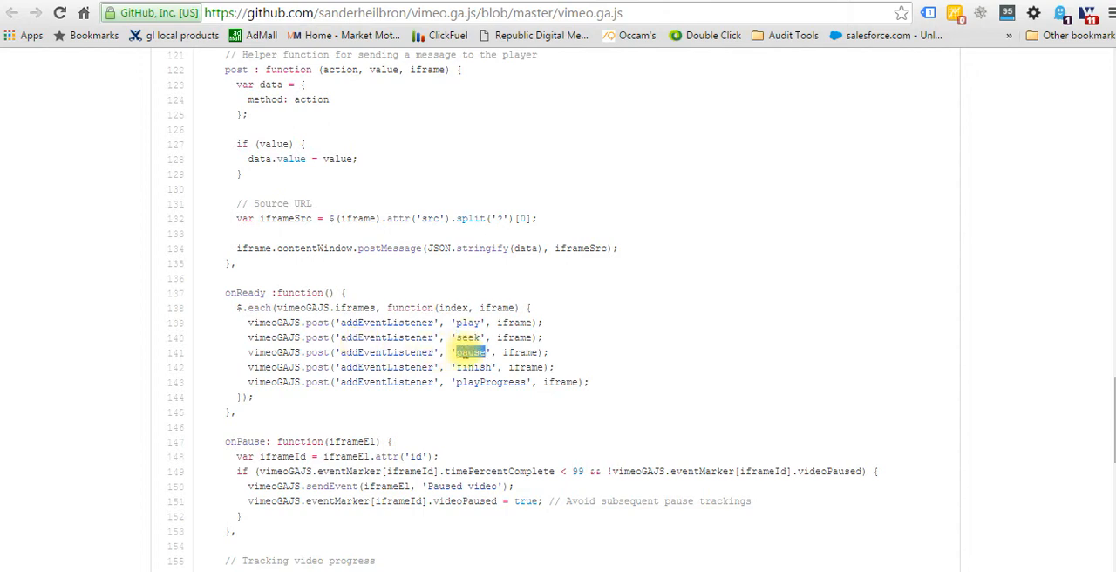
double_click(469, 382)
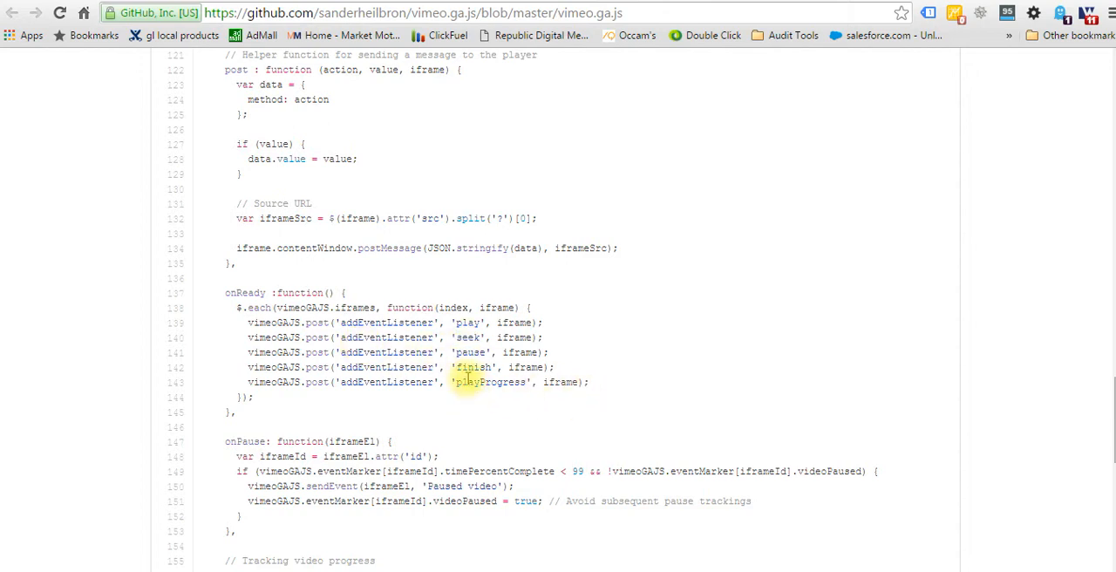
Examine the onPlayProgress percentage thresholds and the sendEvent function, highlighting the 25% label and the action parameter of the ua case.
scroll(695, 417, down, 1)
scroll(695, 417, down, 3)
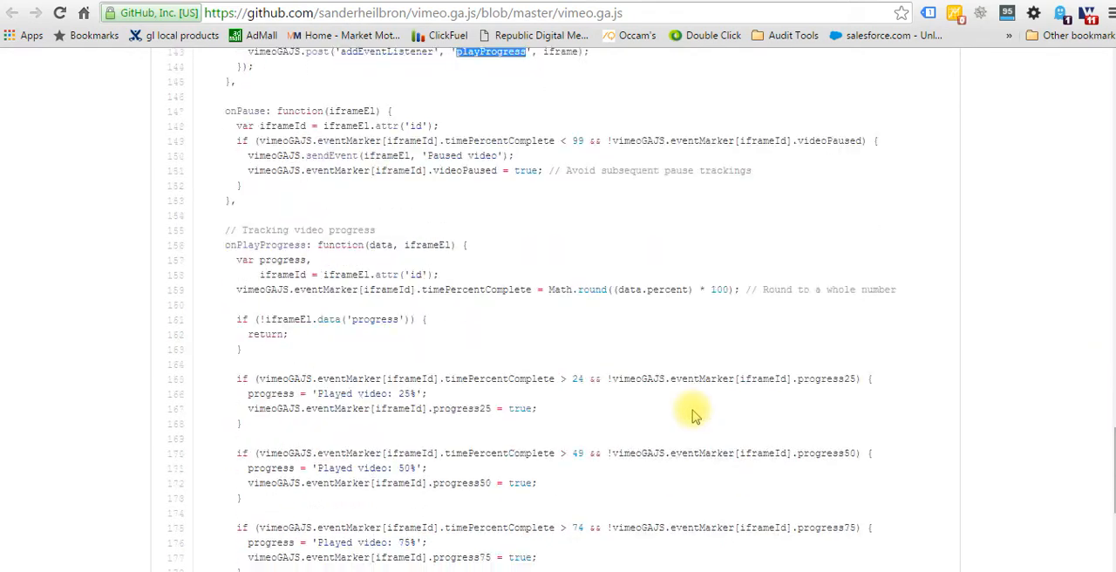
scroll(696, 417, down, 1)
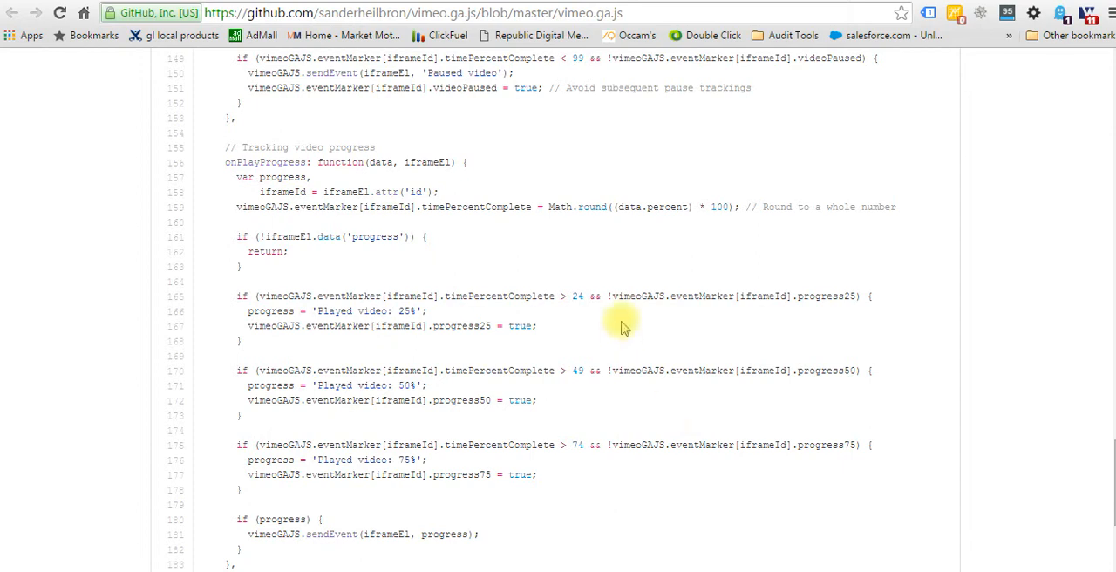
drag(393, 312, 424, 312)
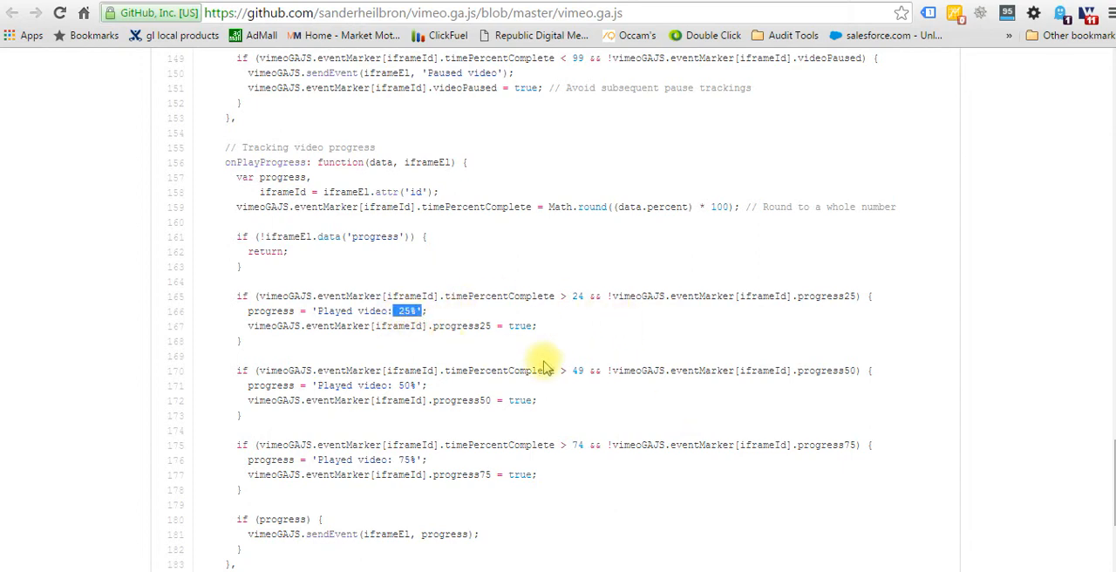
scroll(544, 367, down, 5)
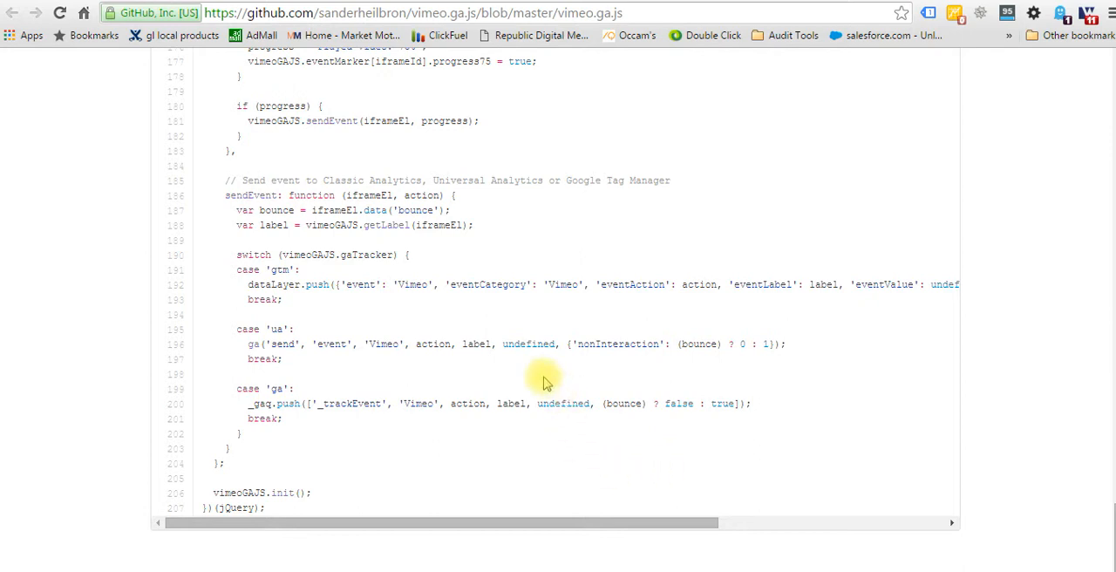
double_click(447, 347)
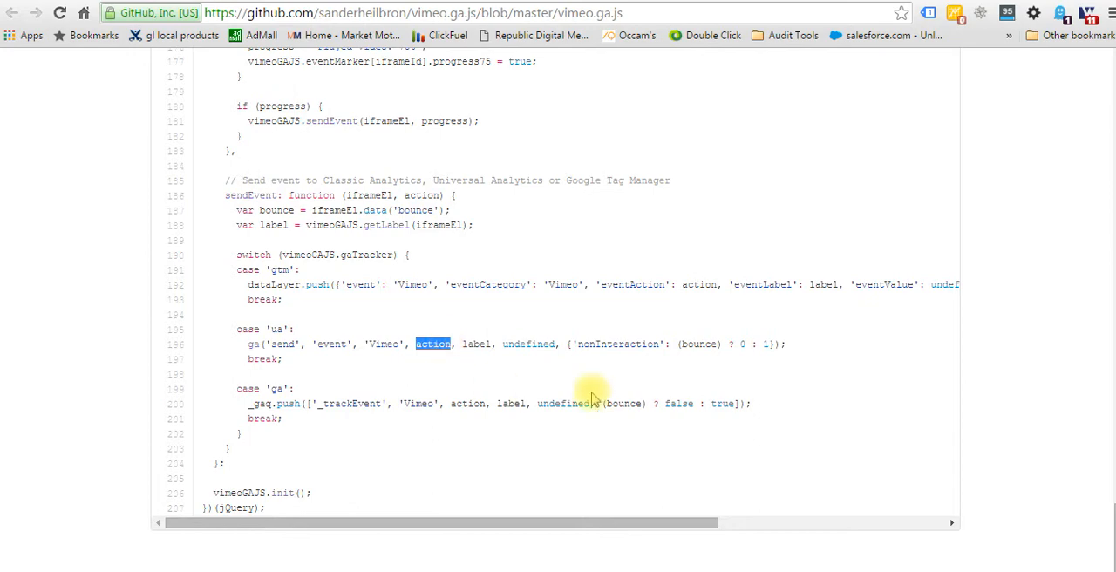
Leave the script source and switch back to the Google Slides presentation at the slide "Scripts are links to larger programs".
scroll(593, 398, up, 2)
scroll(593, 399, up, 10)
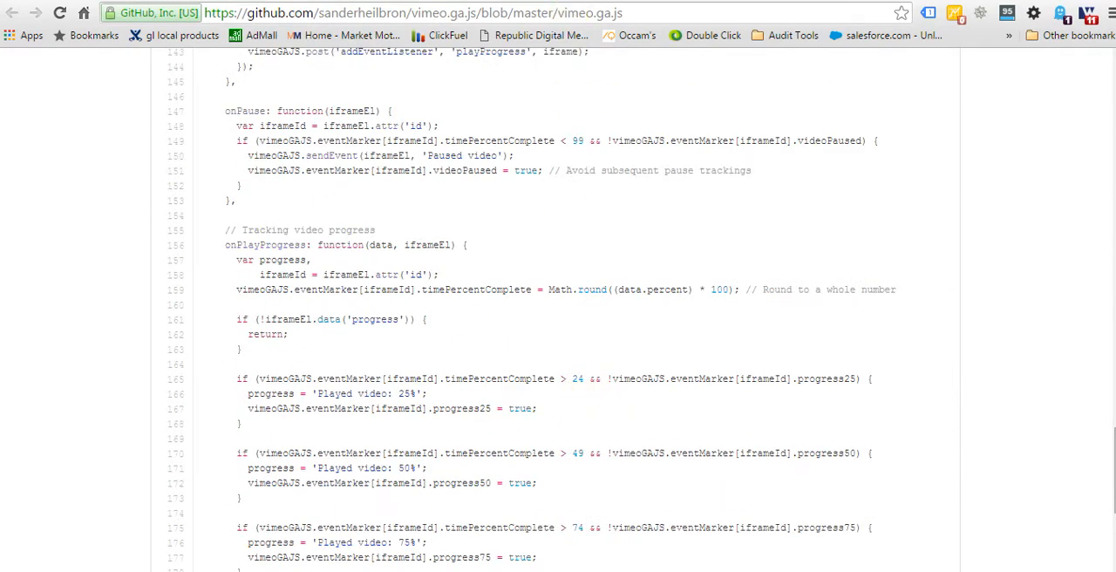
click(516, 0)
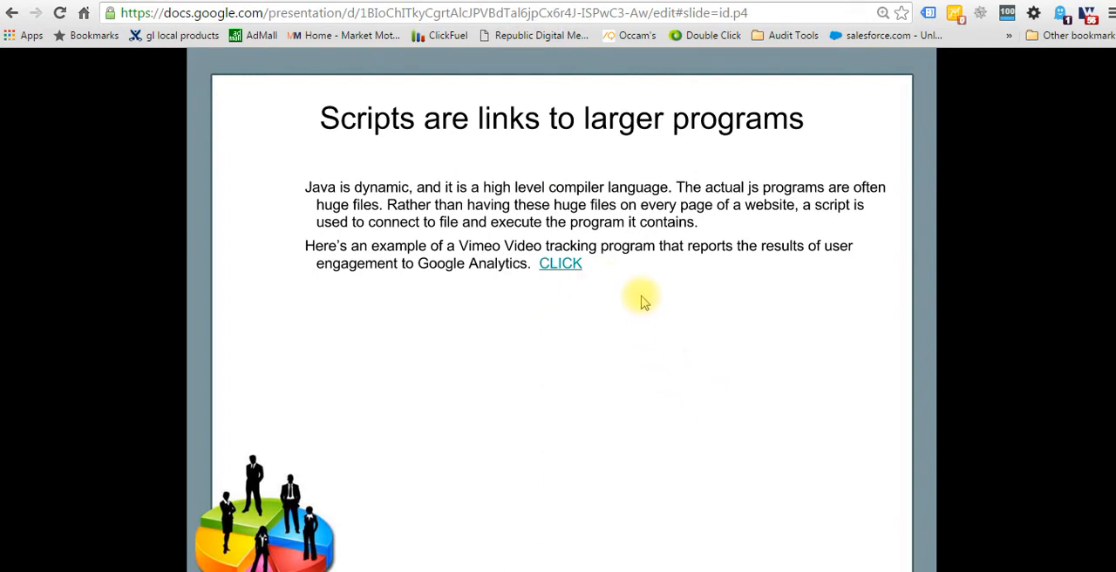
Advance to the slide "Insights and Analytics for Tracking" and follow its link to the New Home Central container in Google Tag Manager.
click(901, 453)
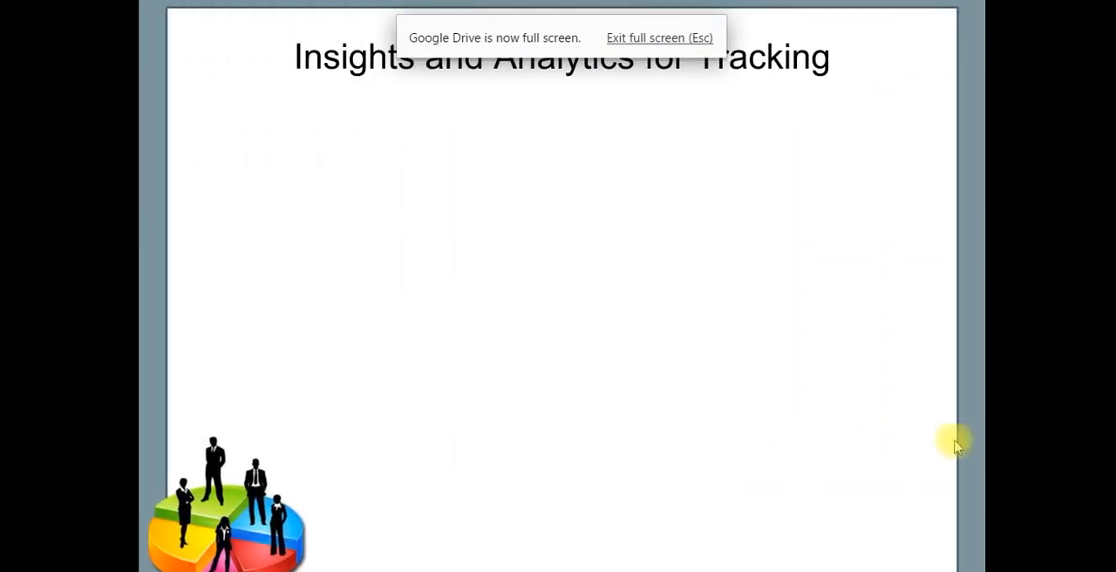
click(1062, 216)
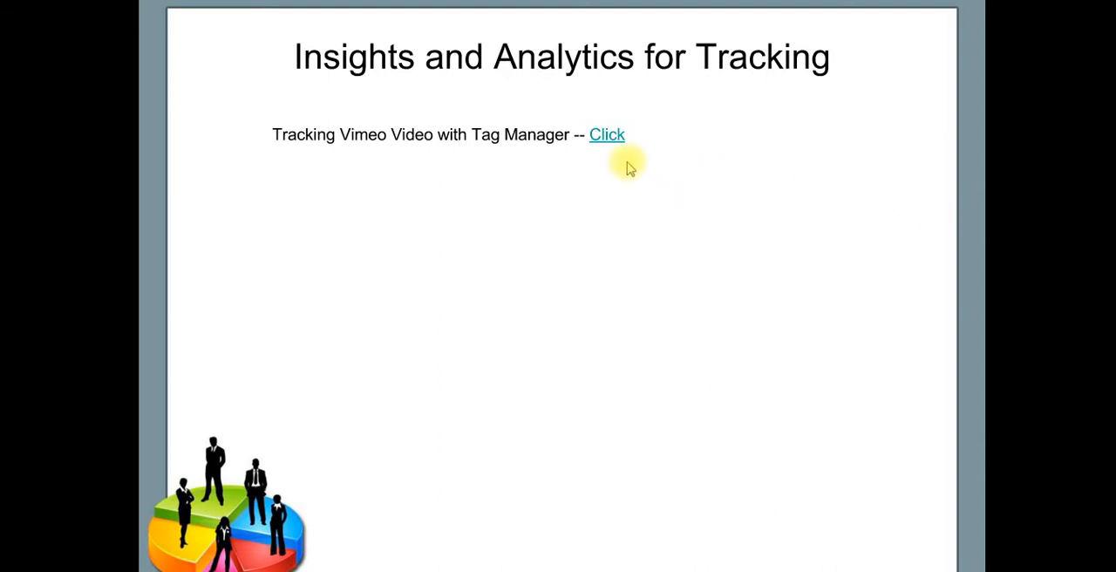
click(602, 138)
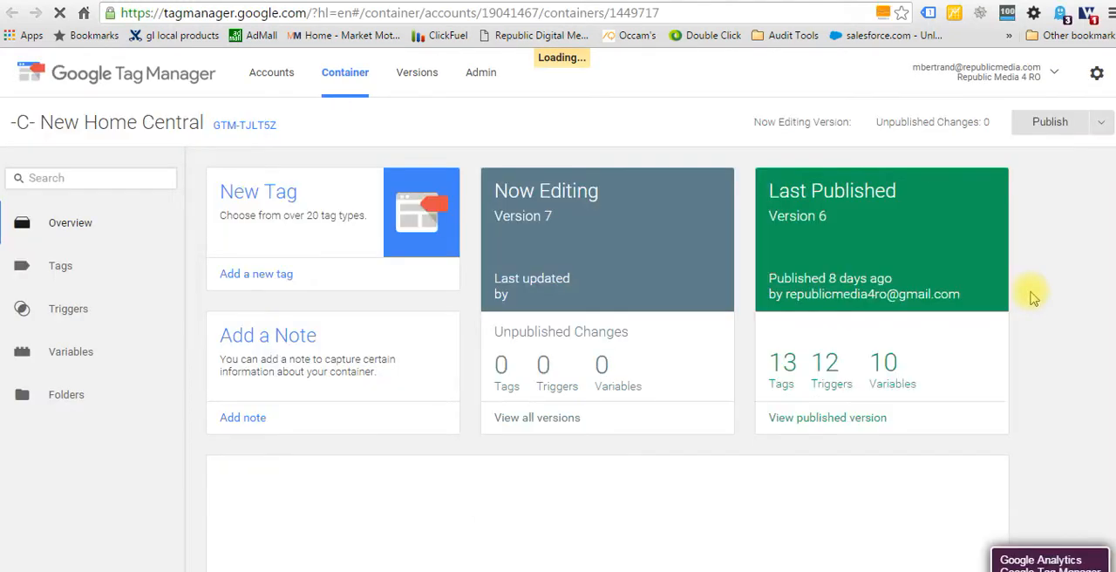
double_click(113, 128)
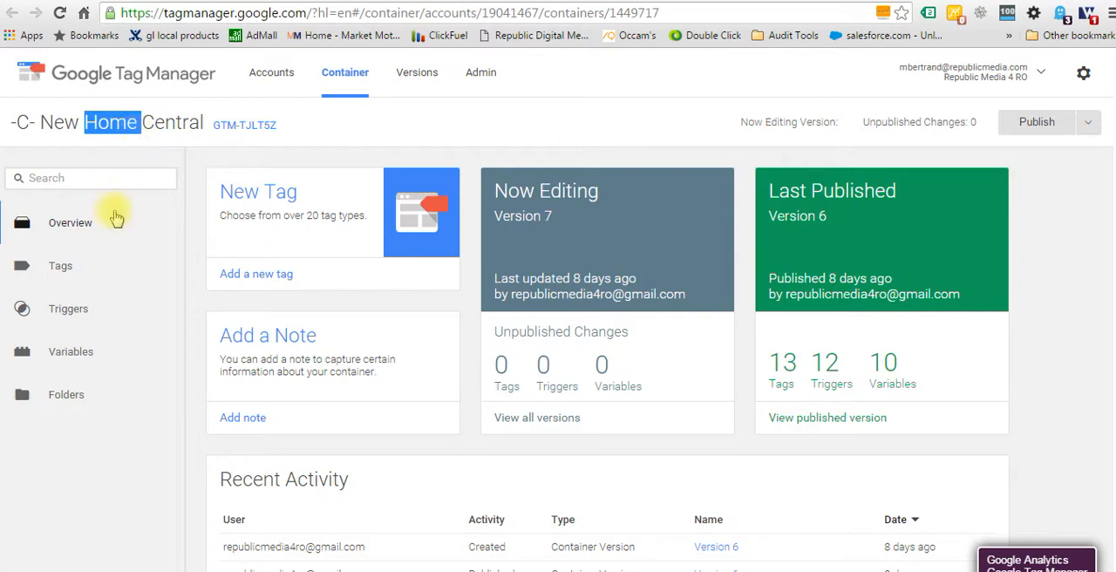
Review the container's lists of tags, triggers and variables, down to the user-defined variables.
click(66, 271)
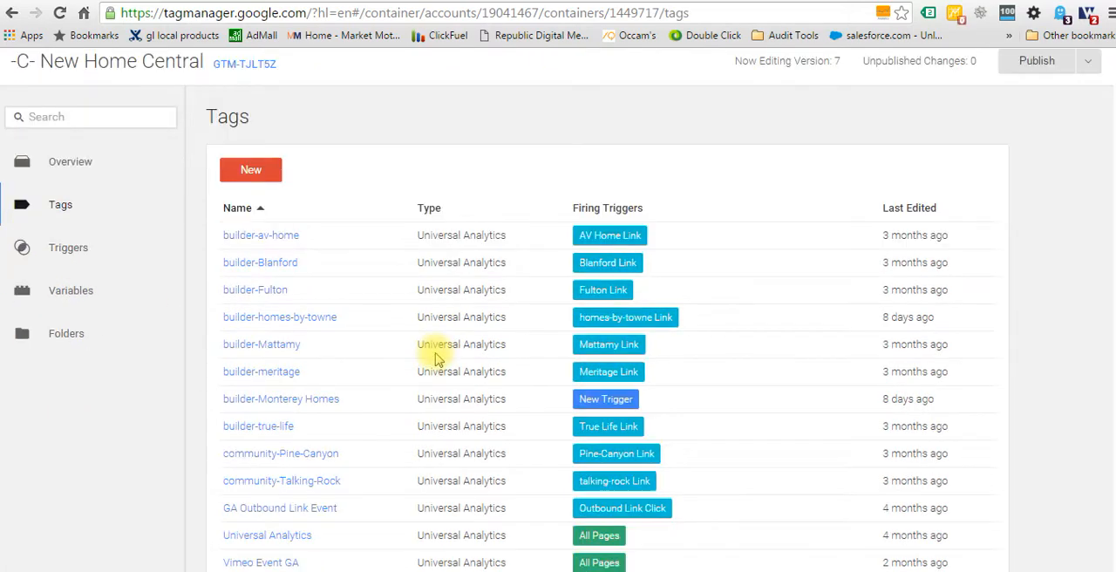
scroll(424, 319, down, 1)
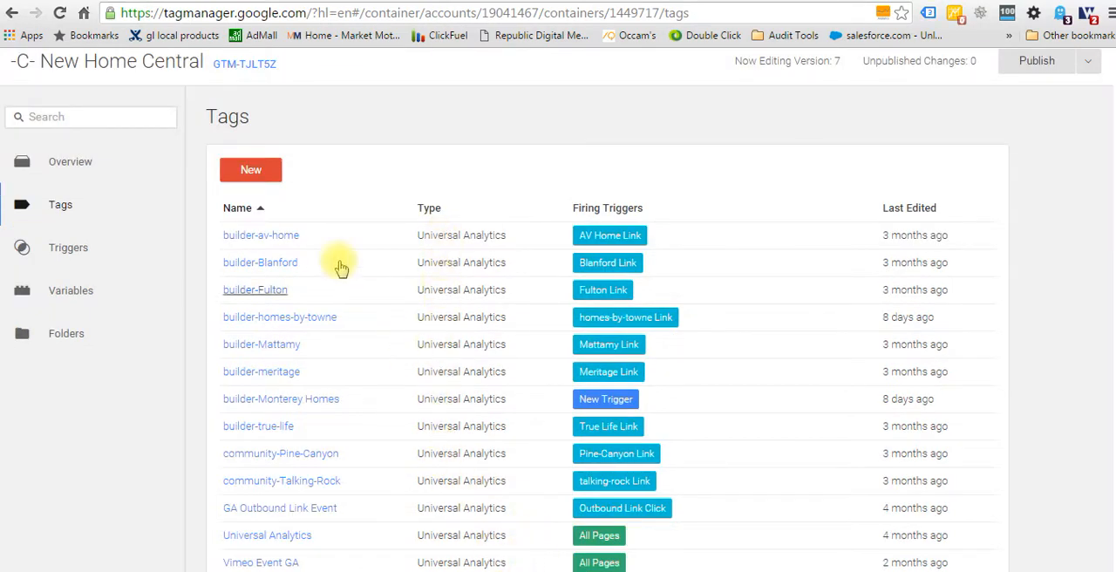
click(79, 254)
scroll(331, 310, down, 1)
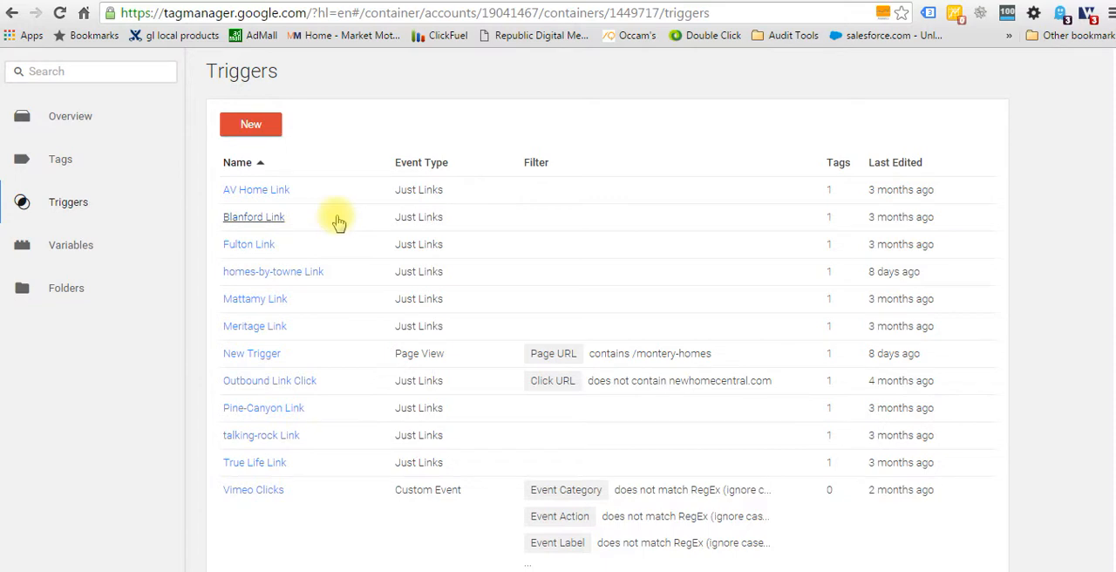
click(74, 247)
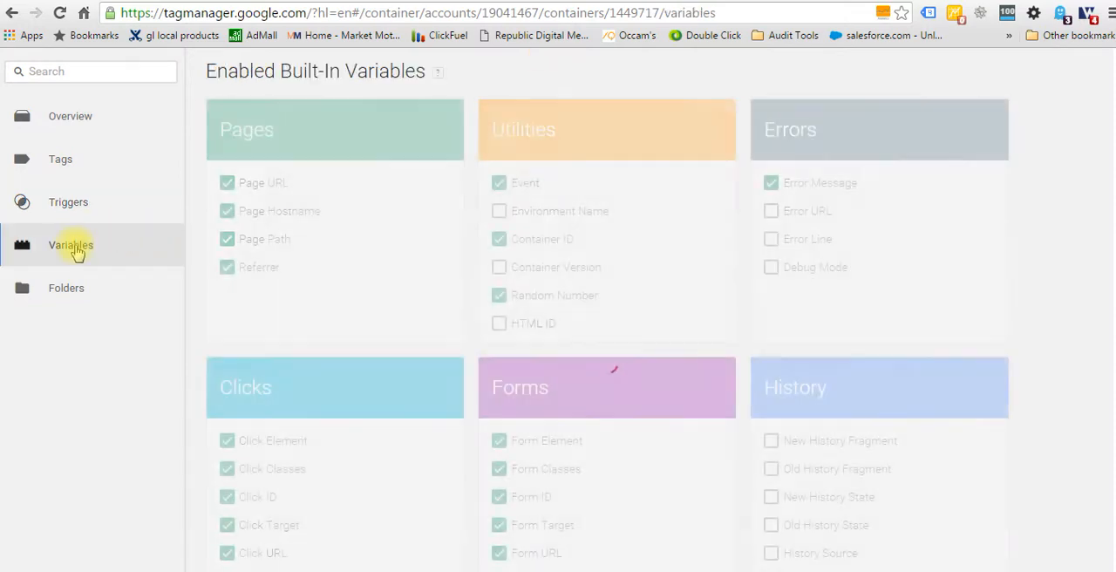
scroll(381, 289, down, 5)
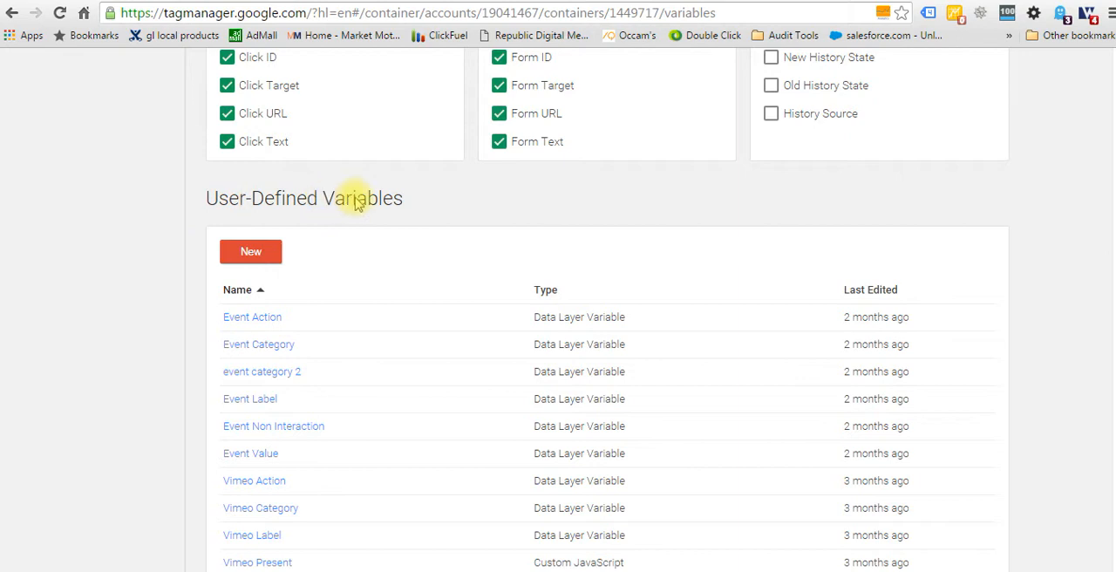
Examine the Vimeo Action variable's type options and data layer configuration, and close it without saving.
click(271, 486)
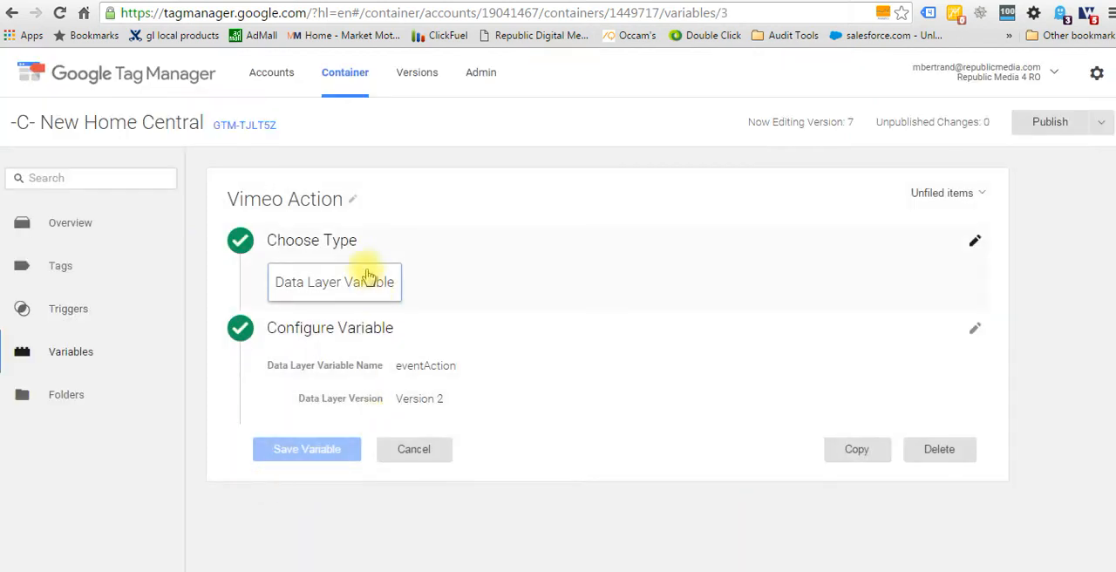
click(316, 249)
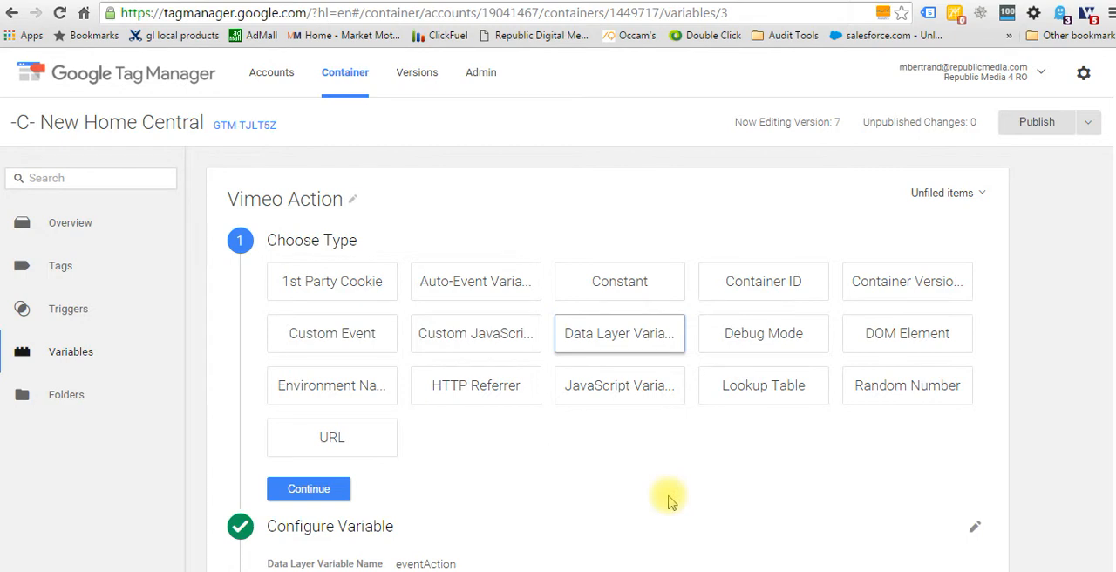
scroll(670, 501, down, 1)
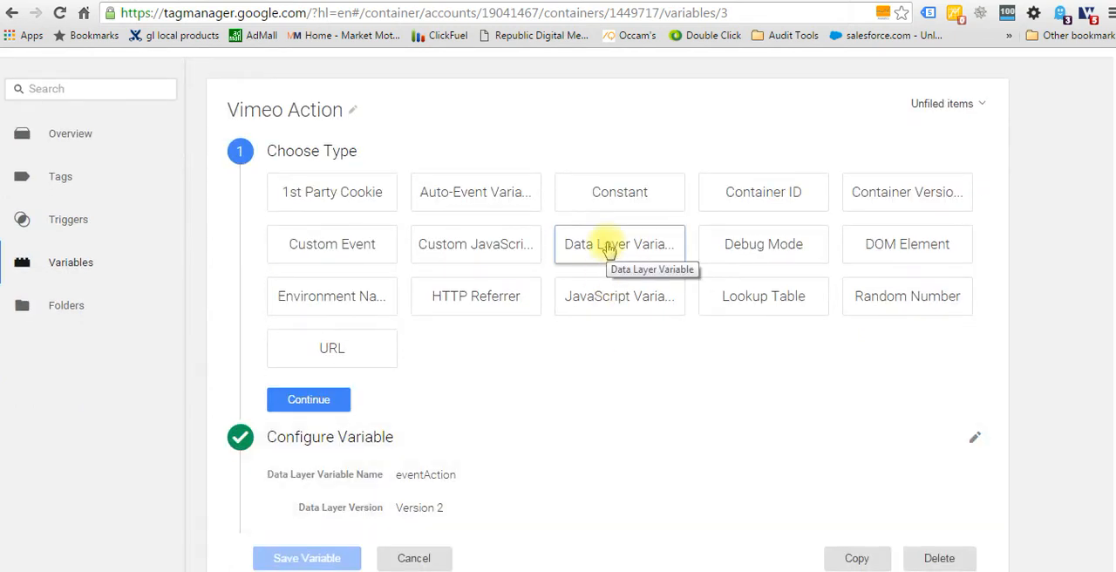
click(304, 401)
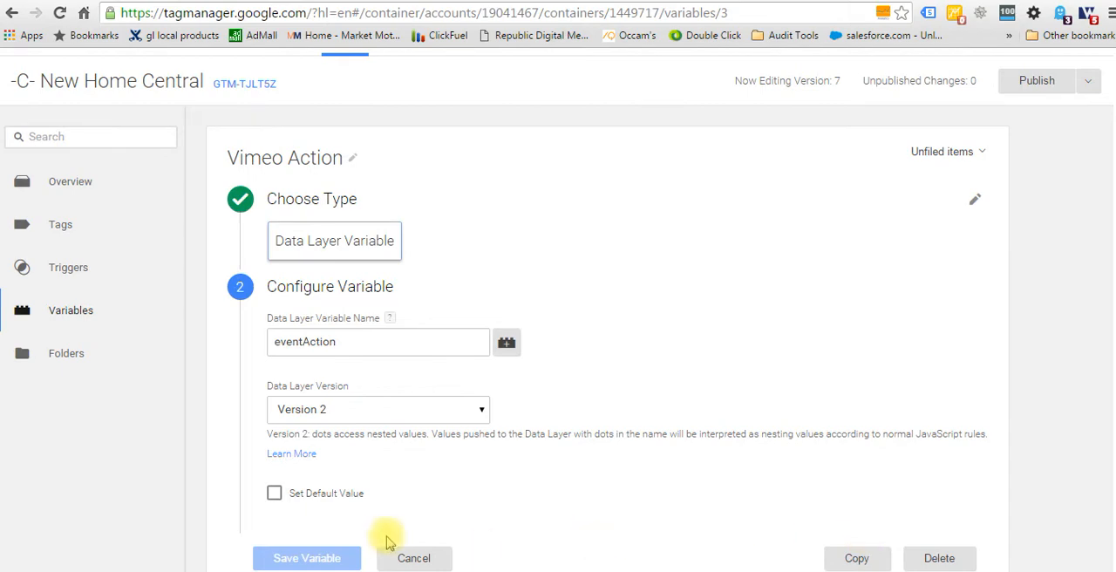
click(412, 555)
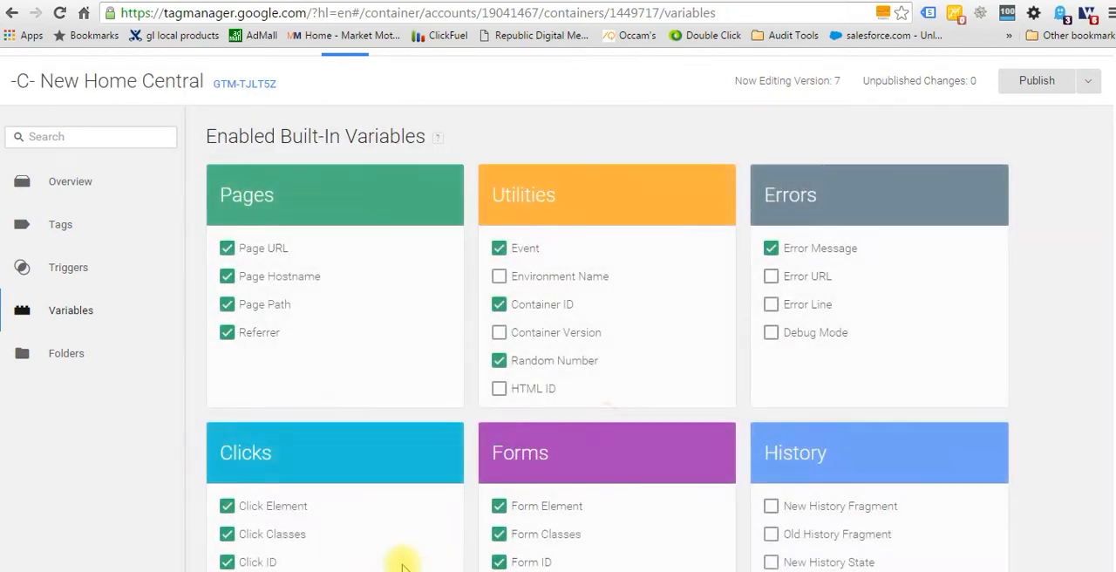
scroll(294, 369, down, 5)
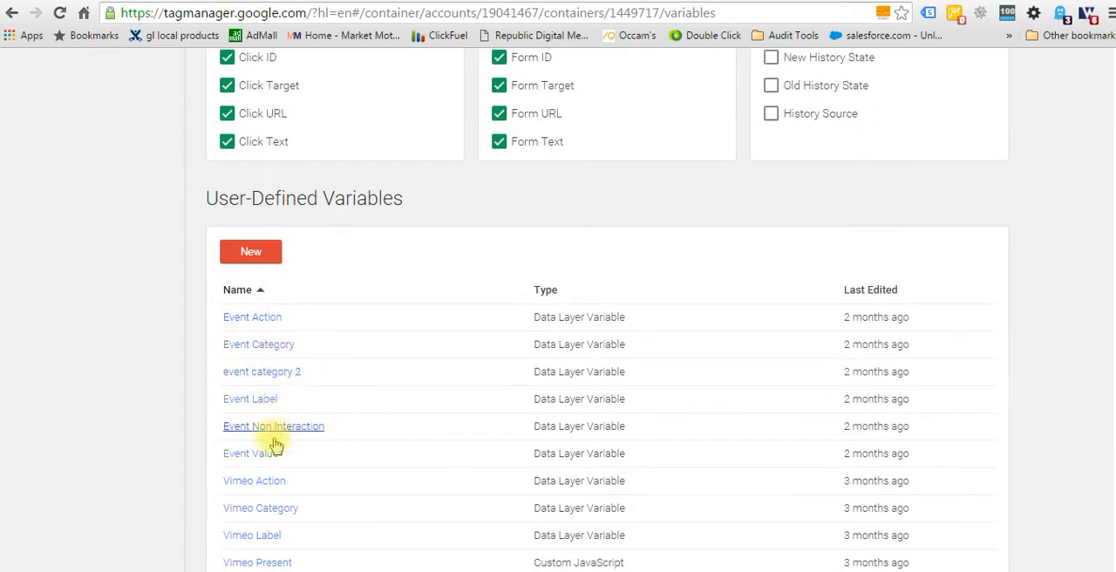
scroll(354, 357, up, 5)
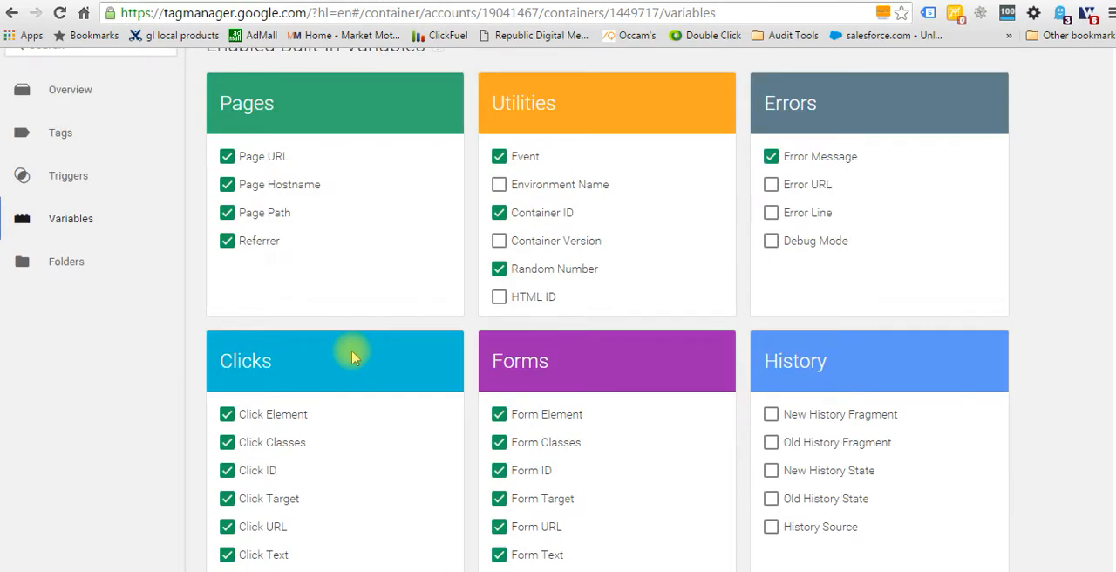
Examine the Vimeo Clicks trigger's event types, firing conditions and Event Category match operators, and close it without saving.
click(68, 186)
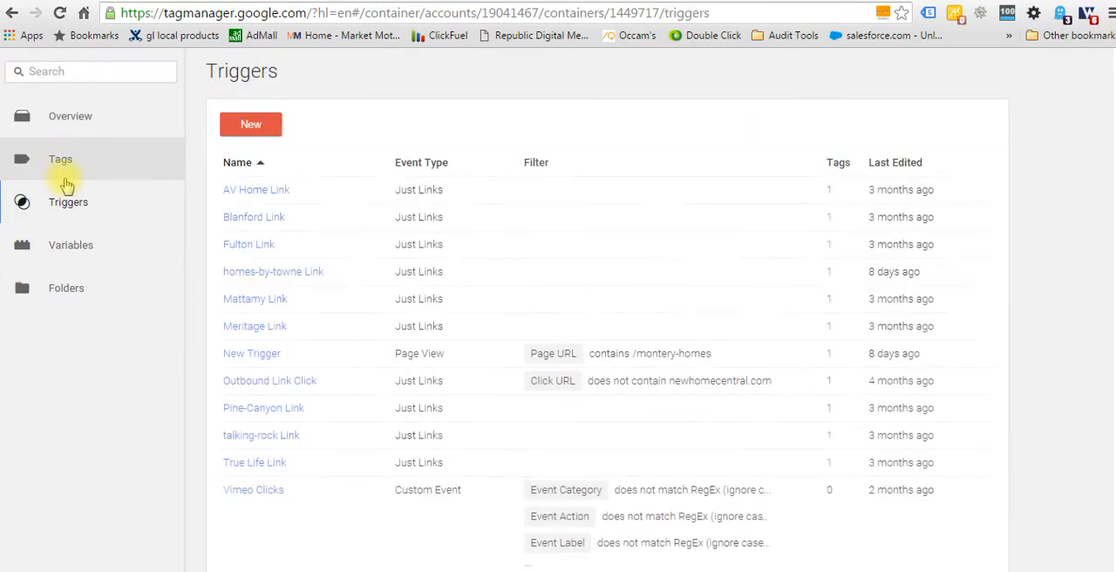
click(252, 491)
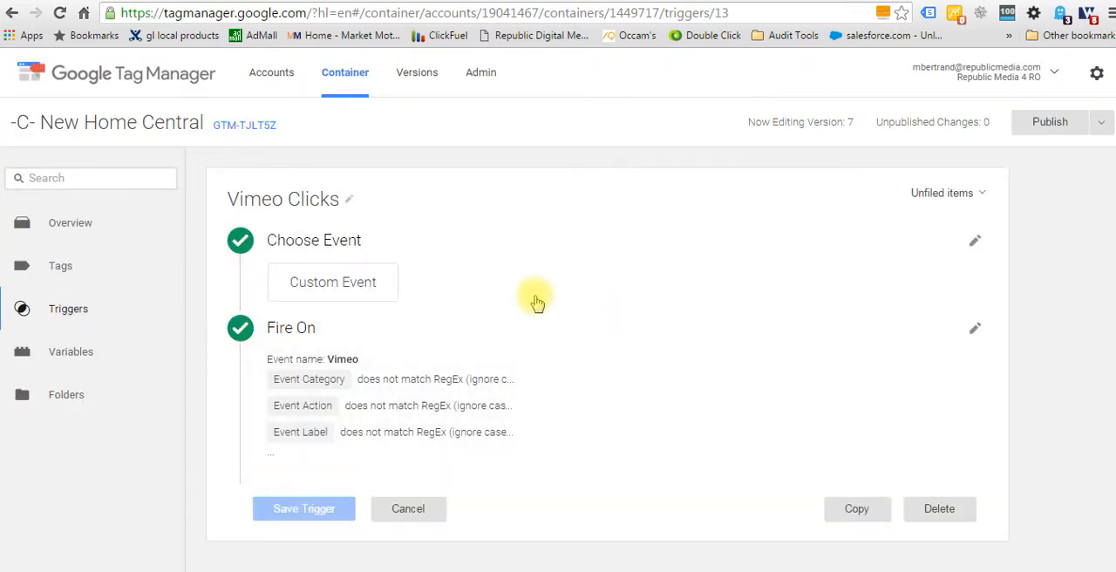
click(350, 248)
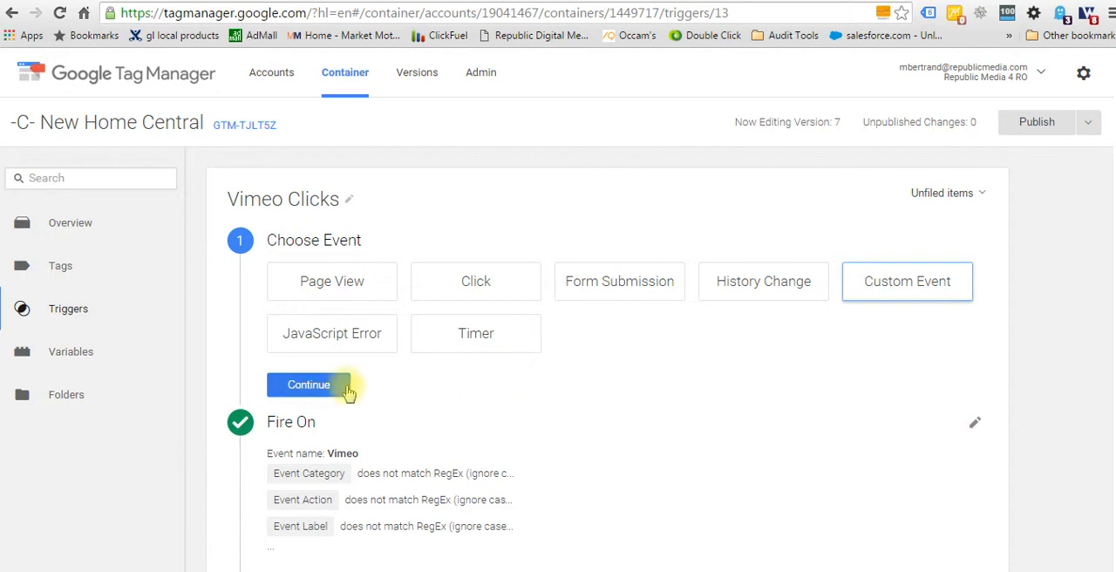
click(305, 424)
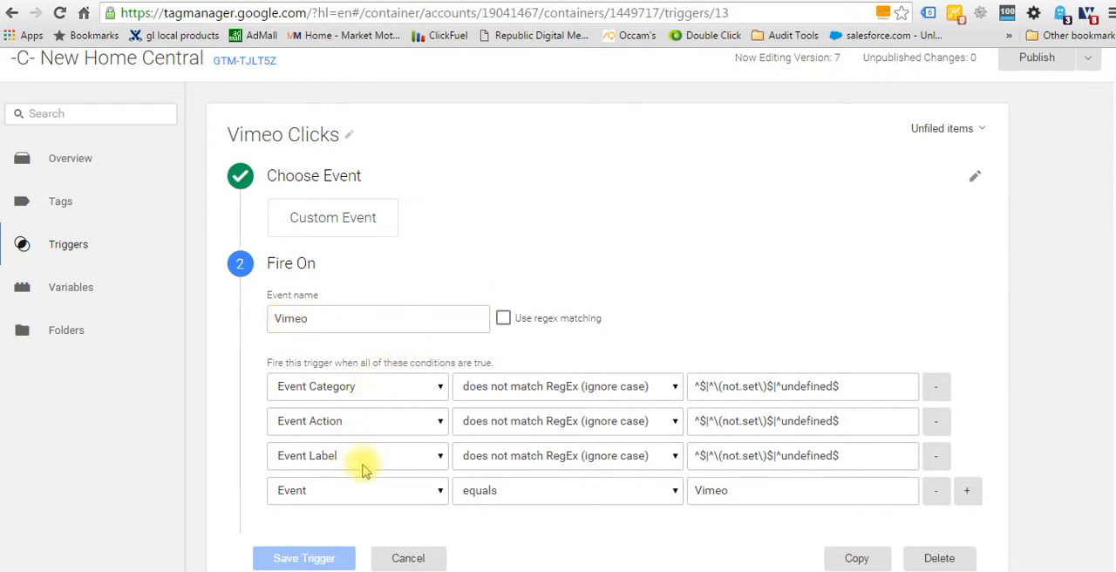
click(668, 393)
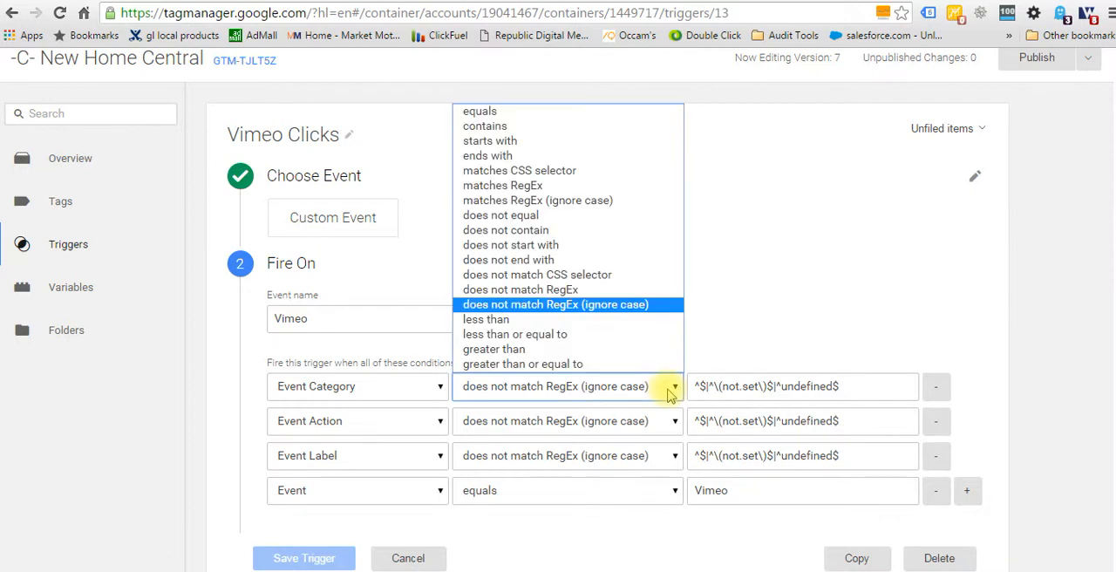
click(581, 304)
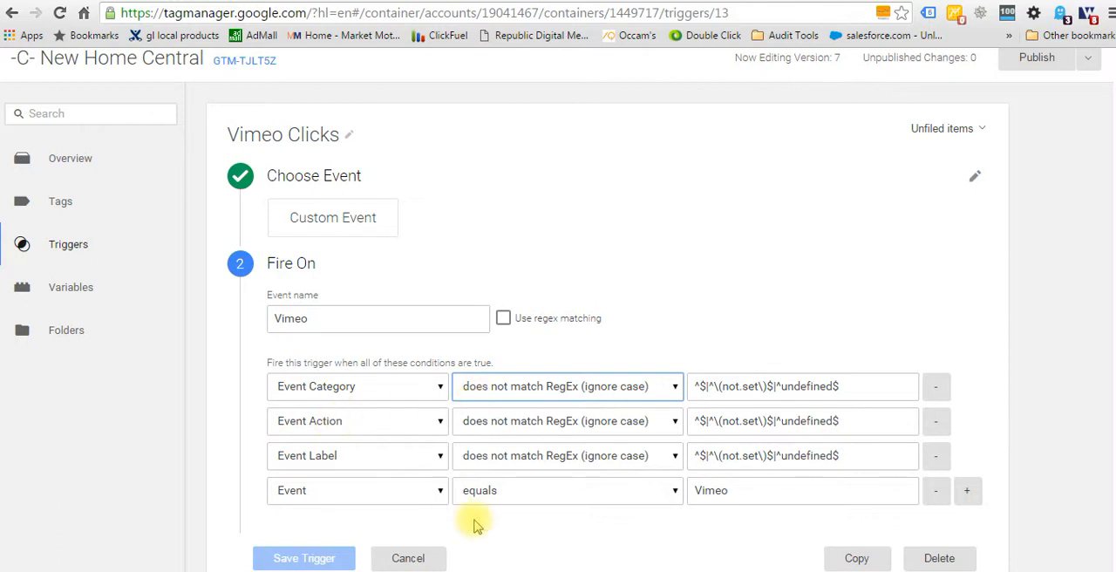
click(417, 560)
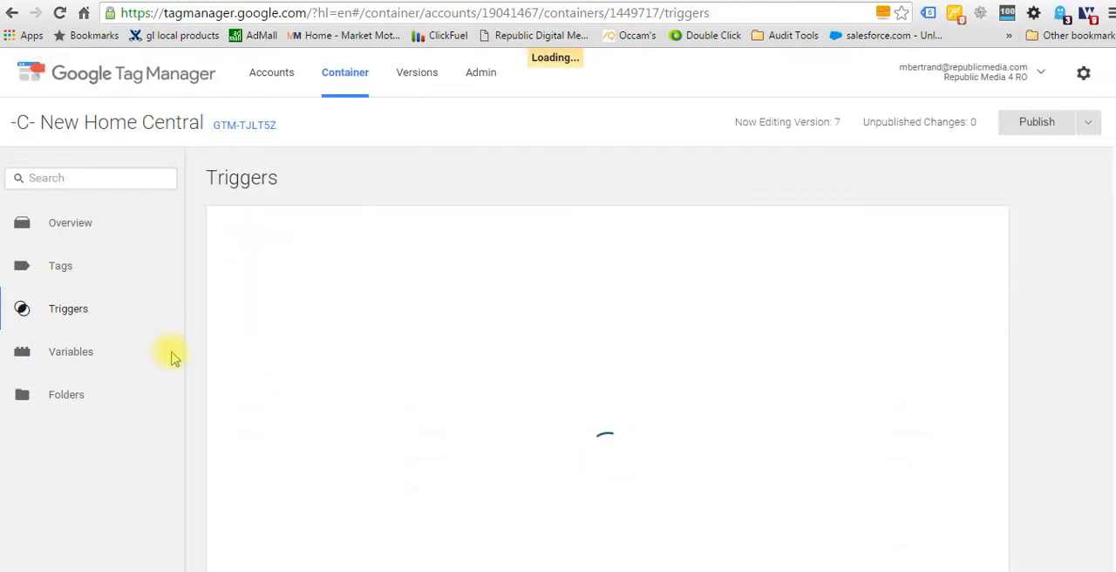
Open the Vimeo Event GA tag and examine the full list of product choices, including the custom HTML and image tags.
click(60, 267)
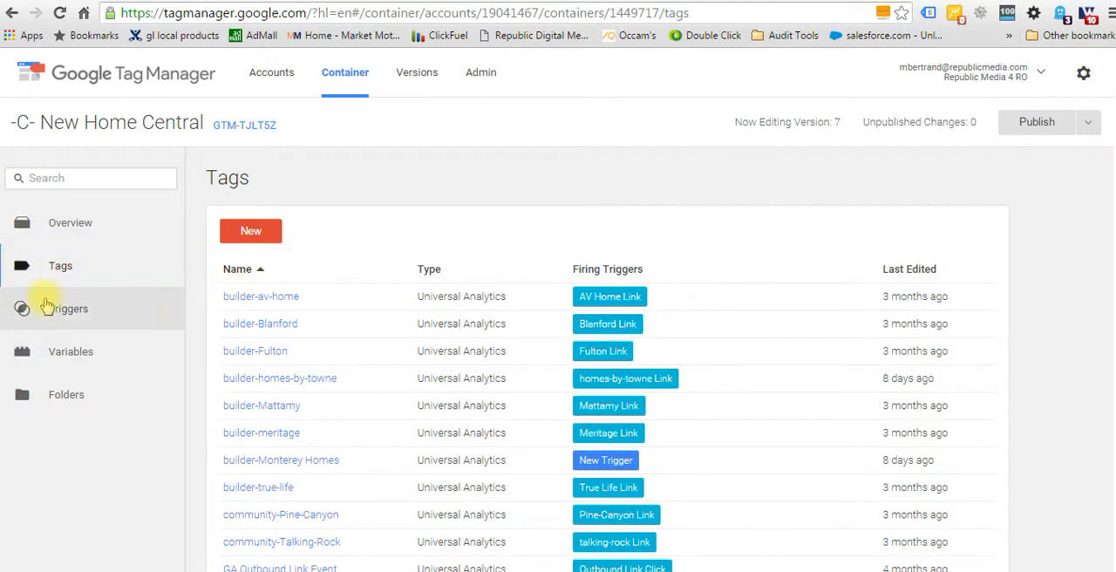
scroll(484, 227, down, 1)
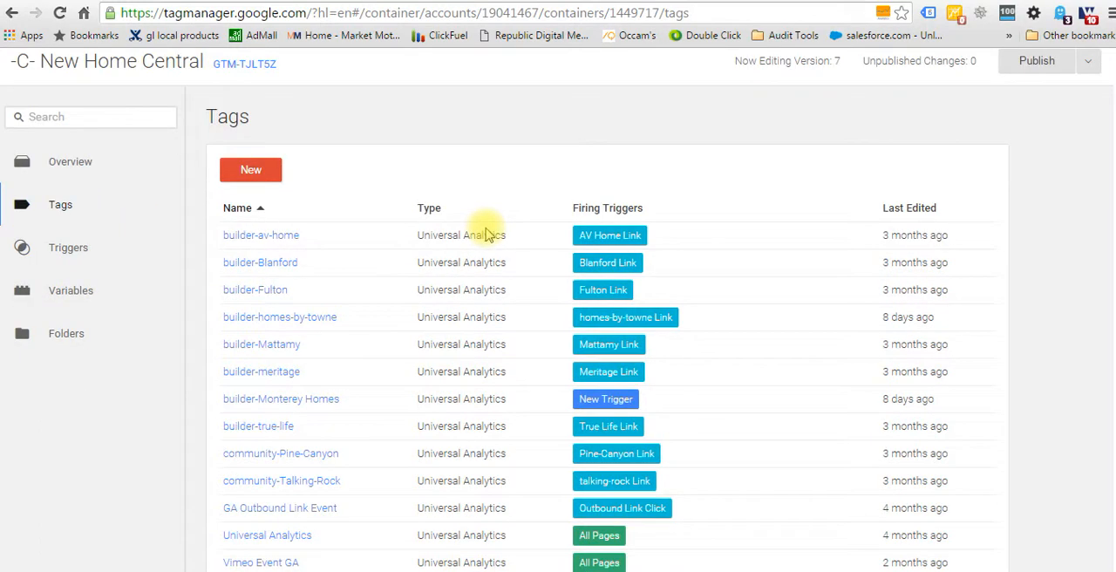
click(277, 563)
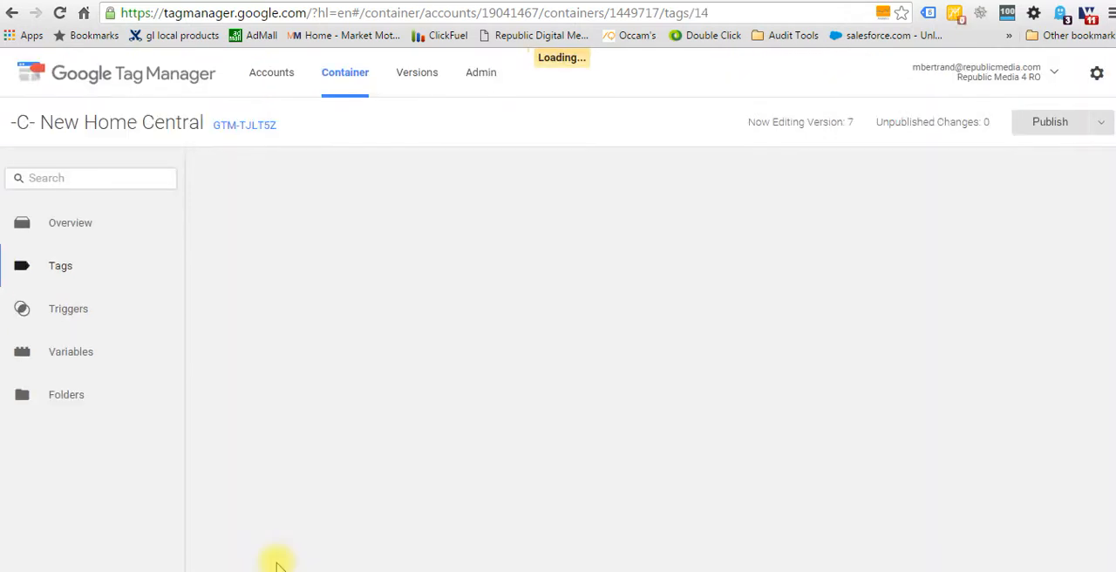
click(363, 240)
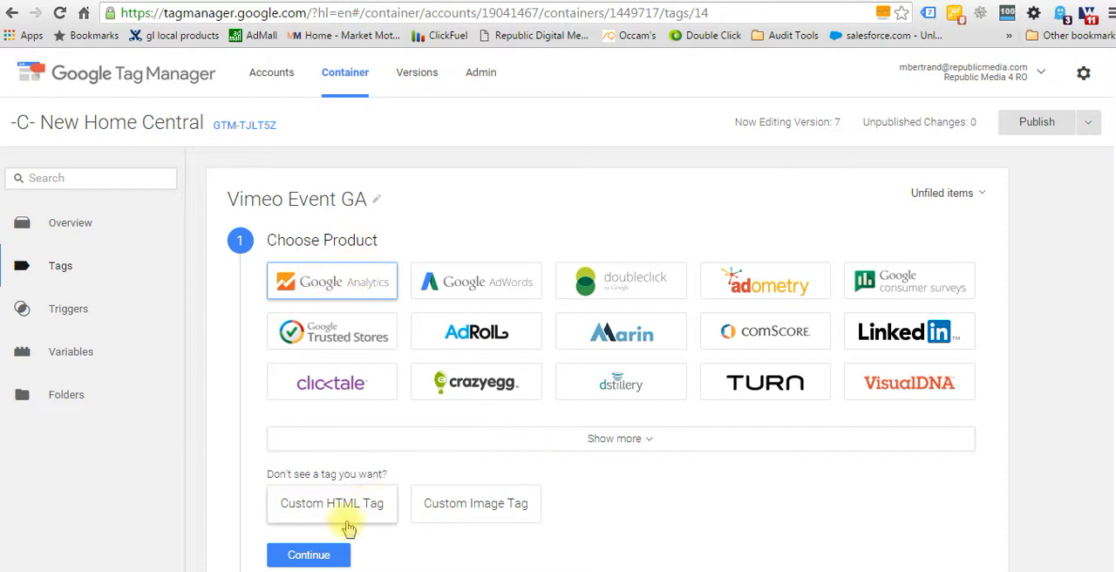
click(621, 439)
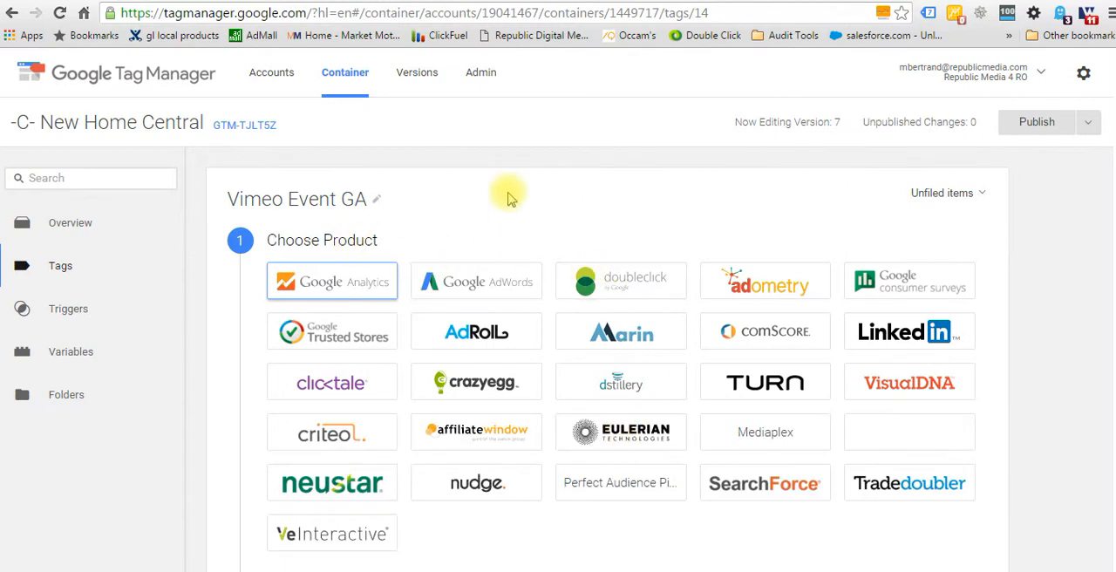
scroll(511, 199, down, 1)
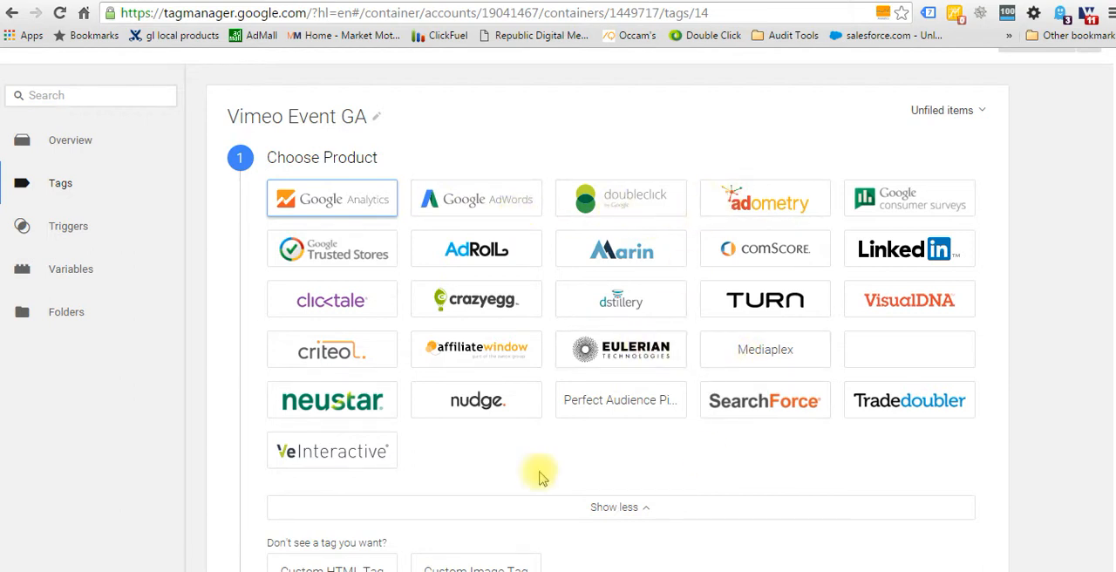
scroll(600, 468, down, 1)
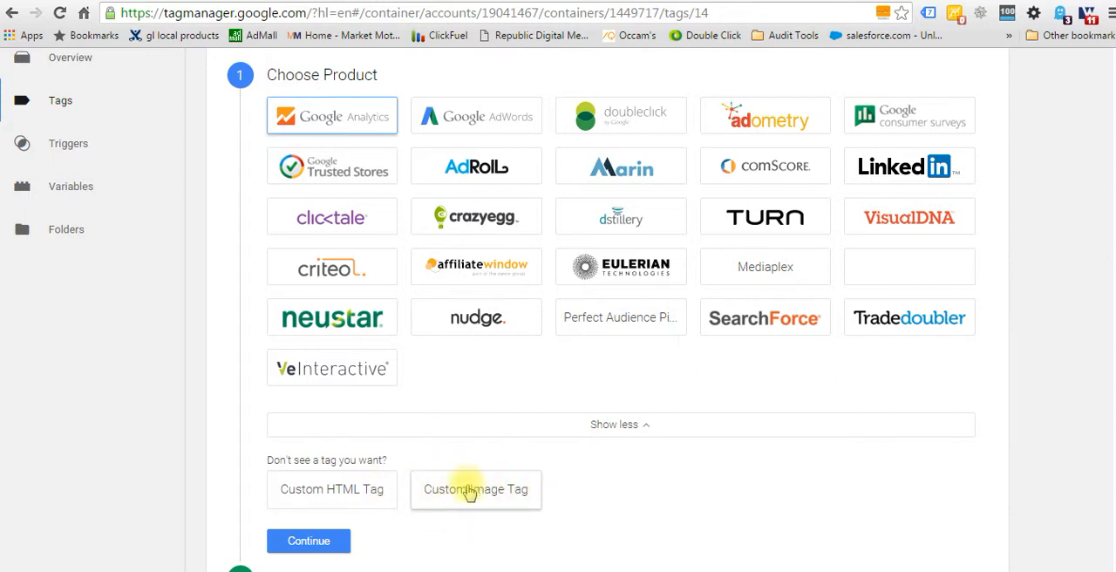
scroll(608, 501, down, 3)
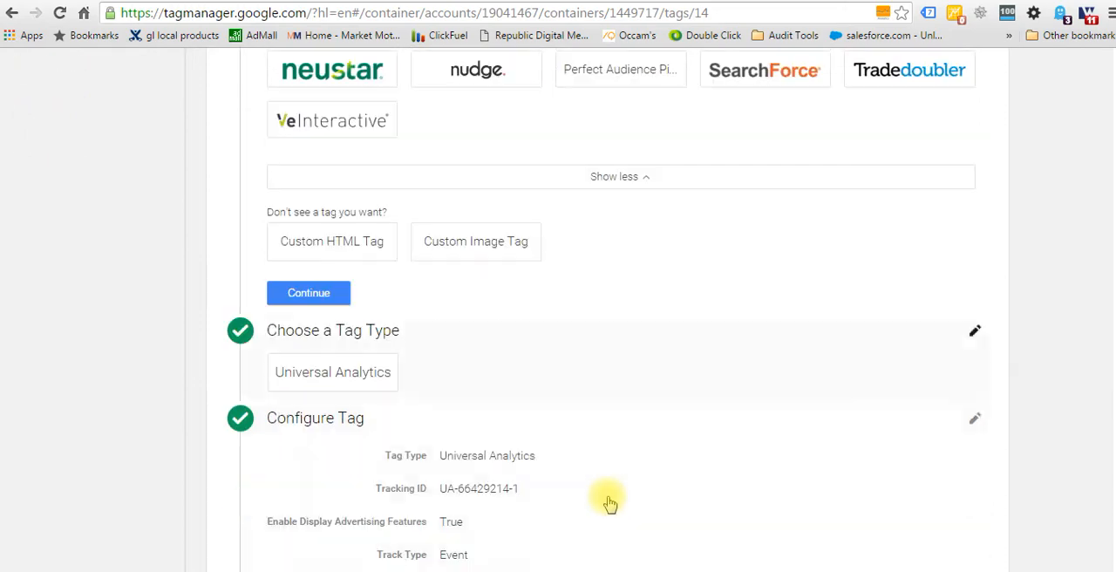
Examine the Vimeo Event GA tag's type options and its event tracking parameters, down to the firing section.
scroll(608, 502, down, 1)
click(323, 248)
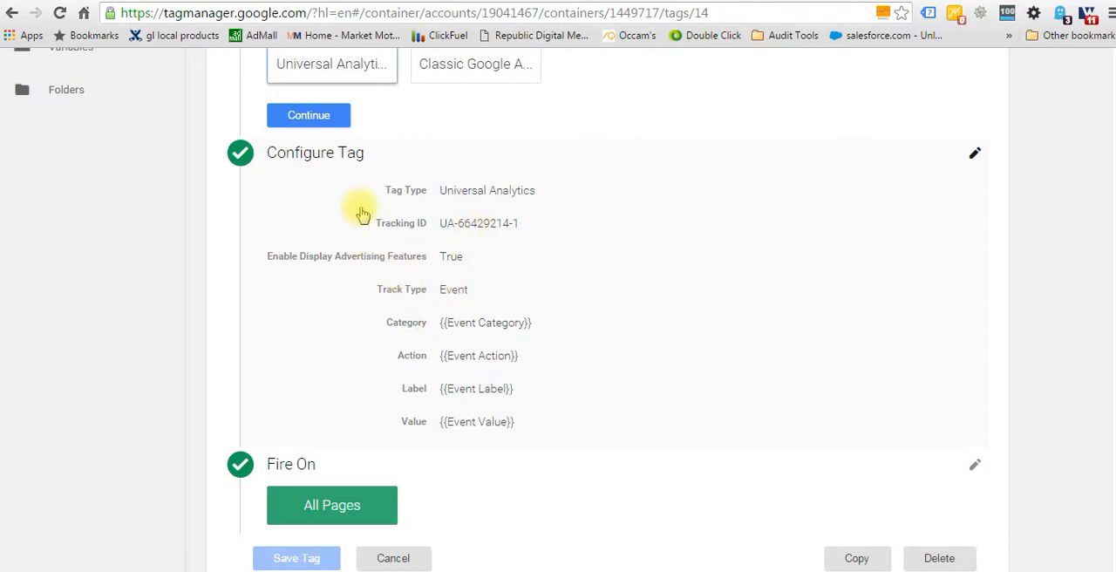
click(343, 160)
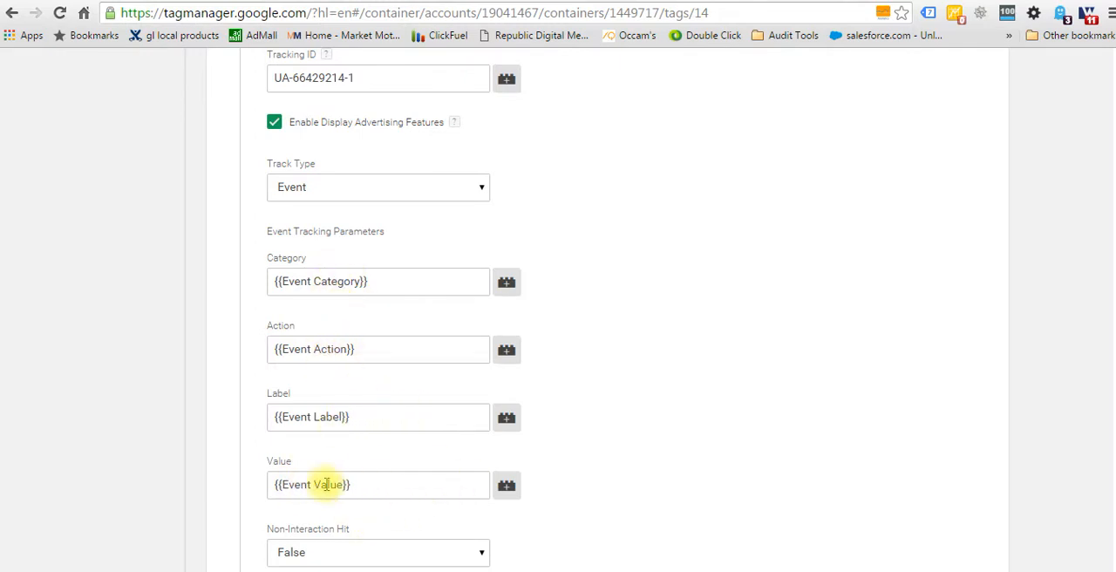
scroll(326, 485, down, 3)
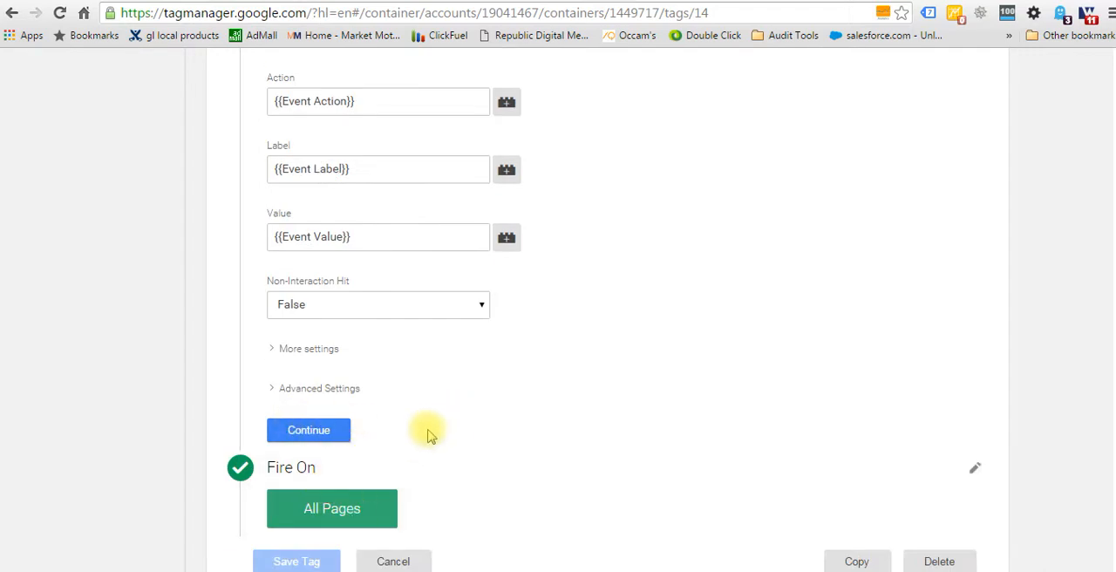
scroll(298, 472, down, 1)
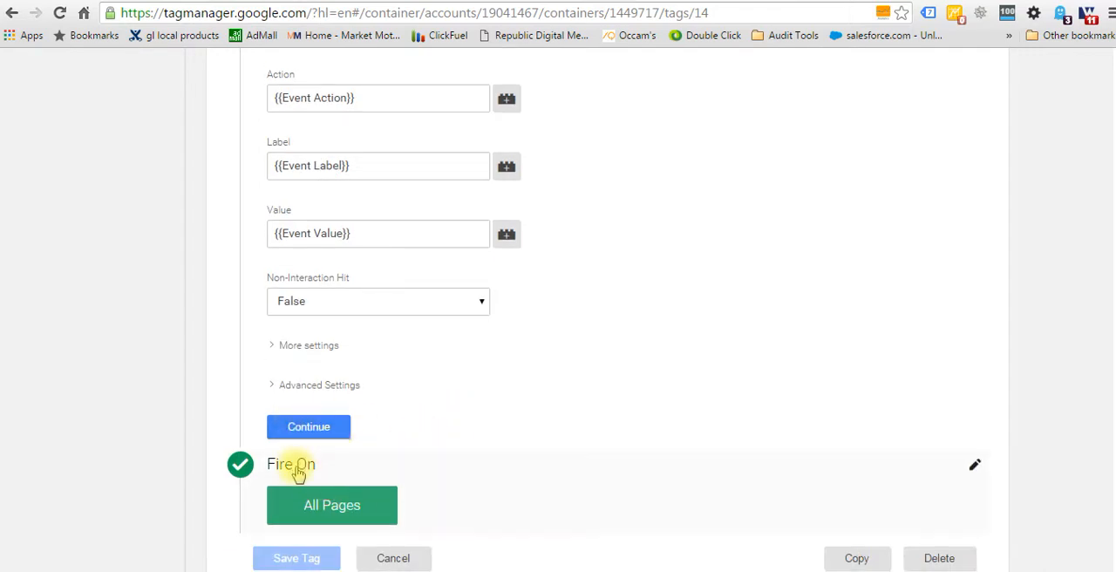
Examine the firing trigger choices of the Vimeo Event GA tag, close it without saving, and look over the container's tag list.
click(298, 469)
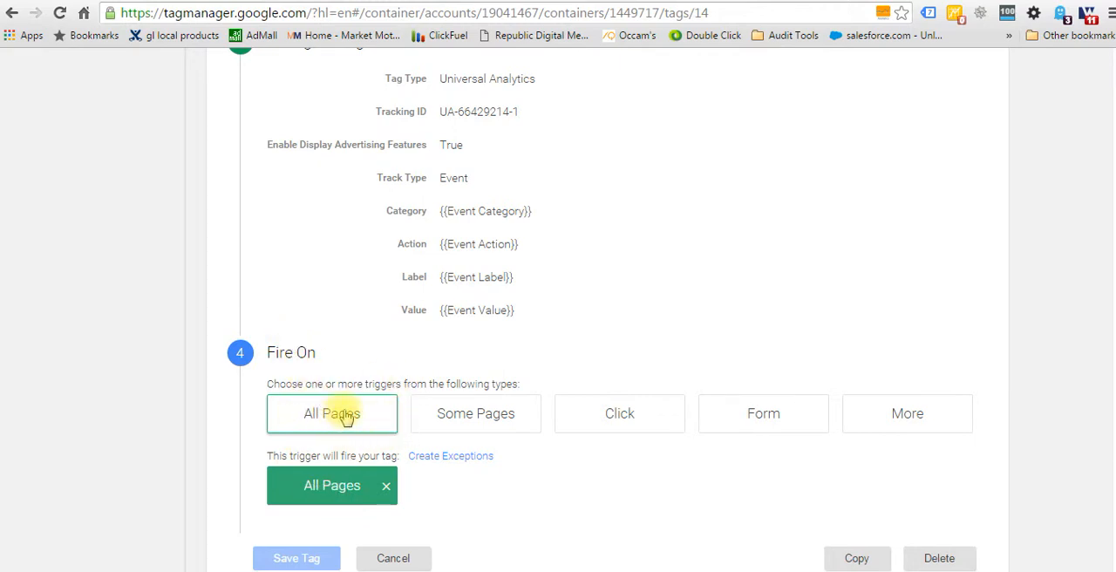
click(397, 559)
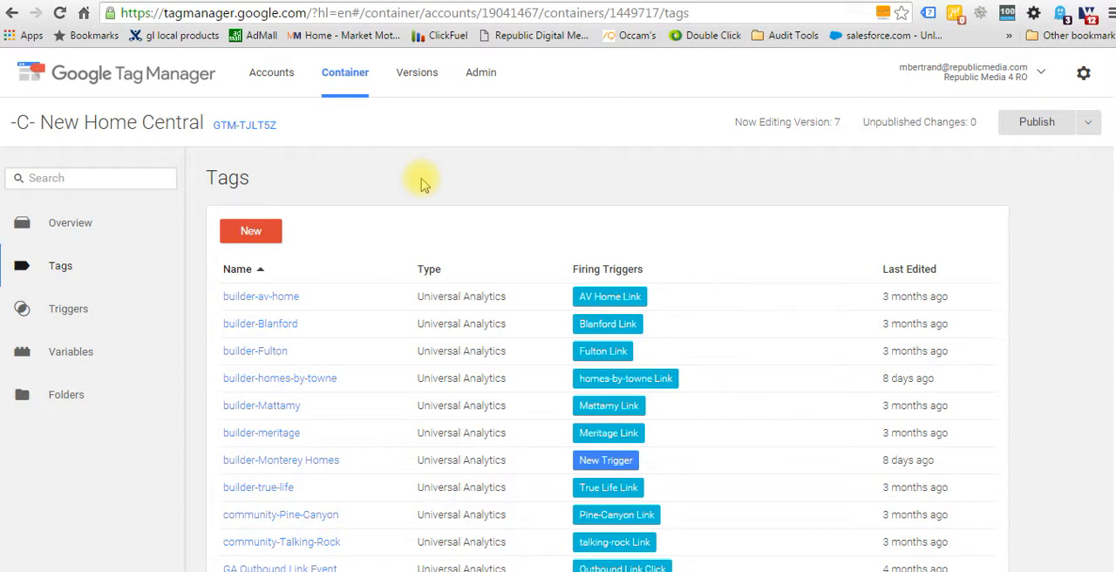
scroll(422, 183, down, 1)
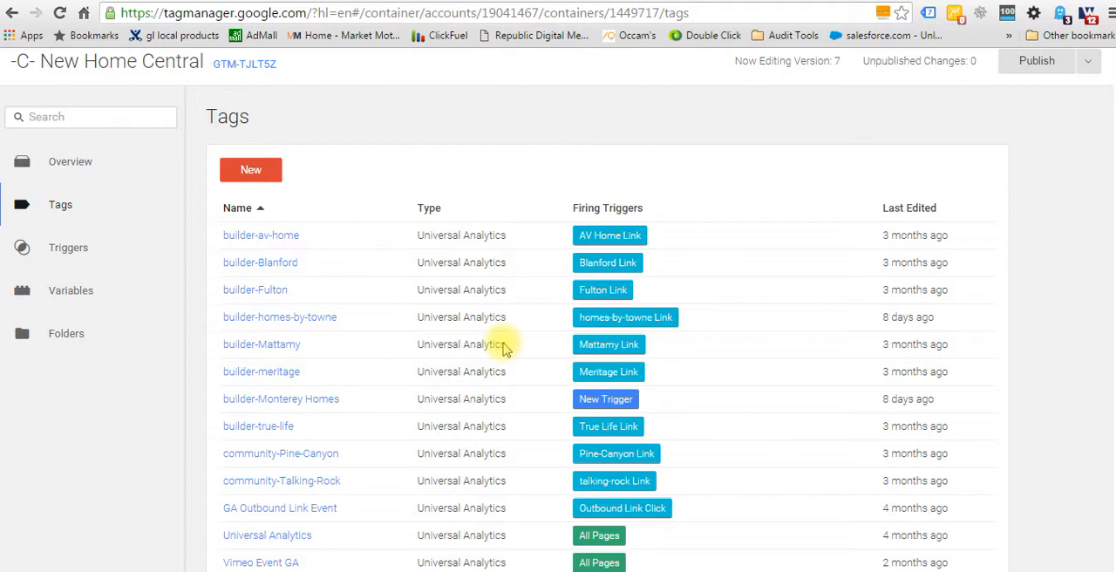
scroll(504, 347, up, 1)
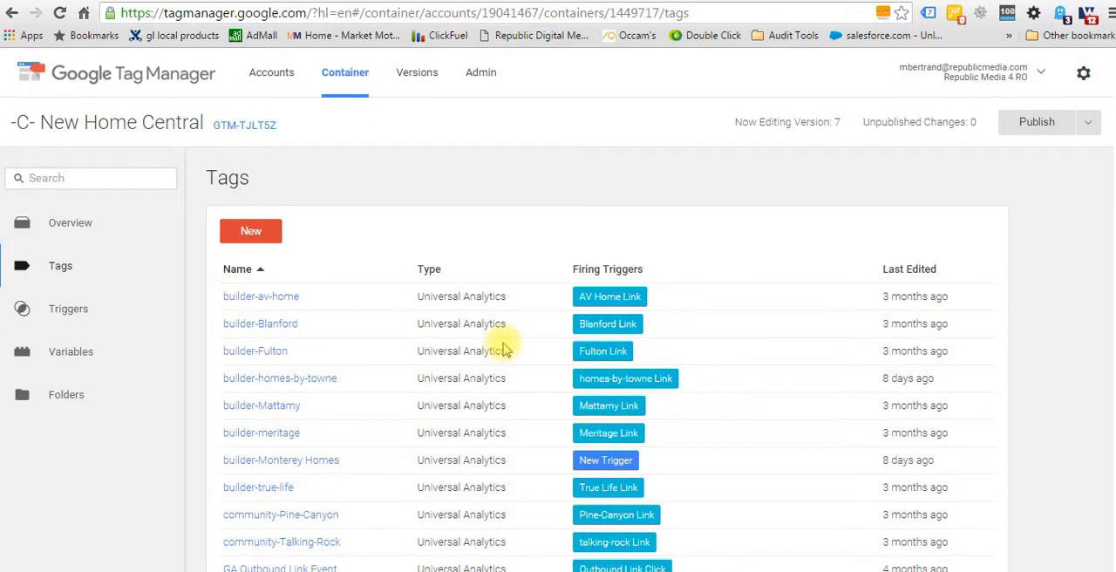
scroll(504, 348, down, 1)
scroll(504, 347, up, 1)
Switch to the Google Slides presentation and reveal the next point on the Insights and Analytics for Tracking slide.
click(495, 1)
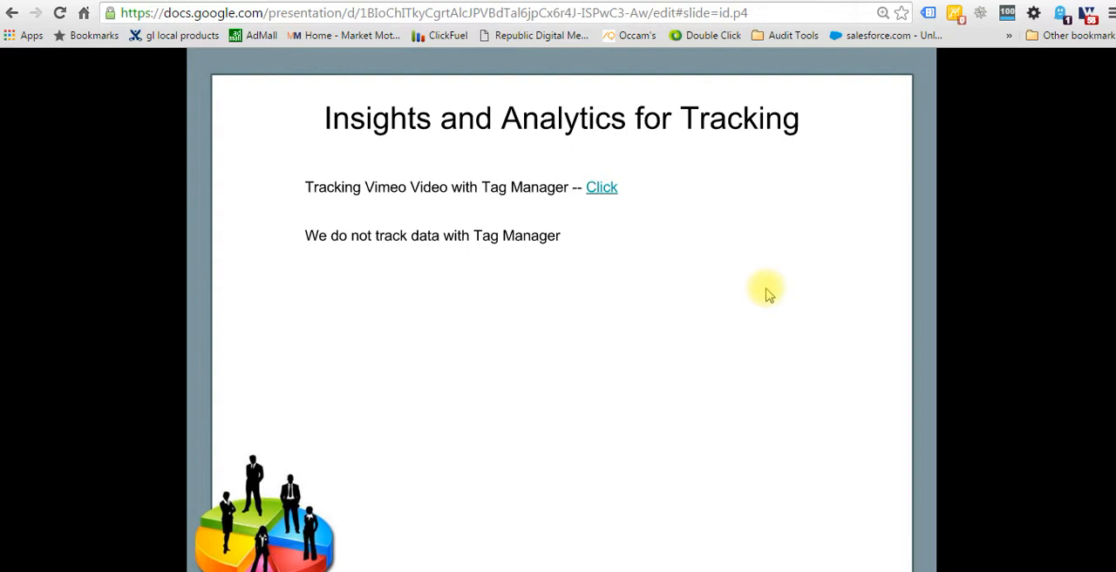
click(766, 289)
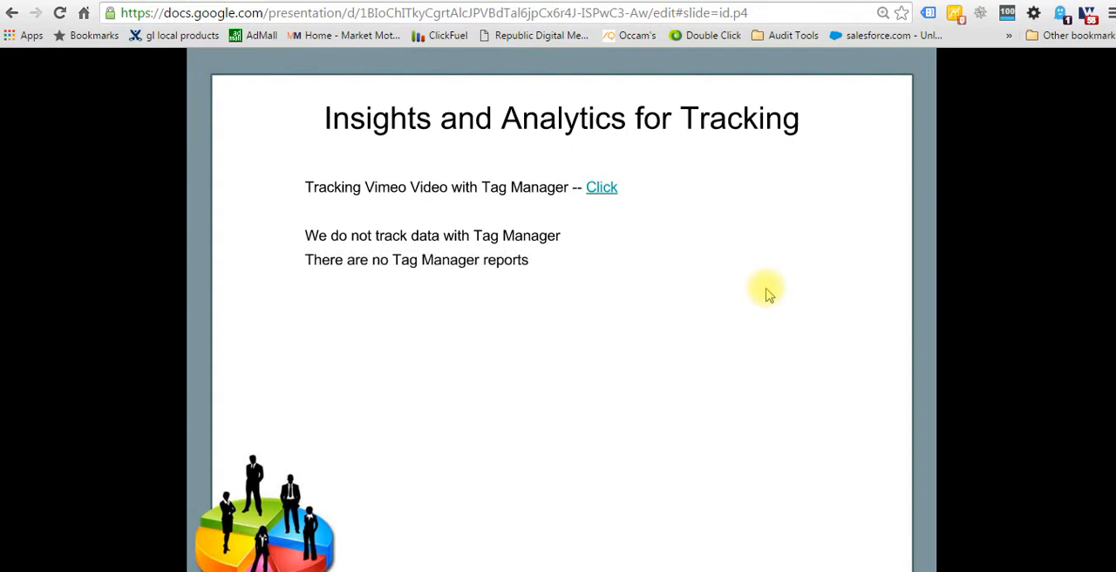
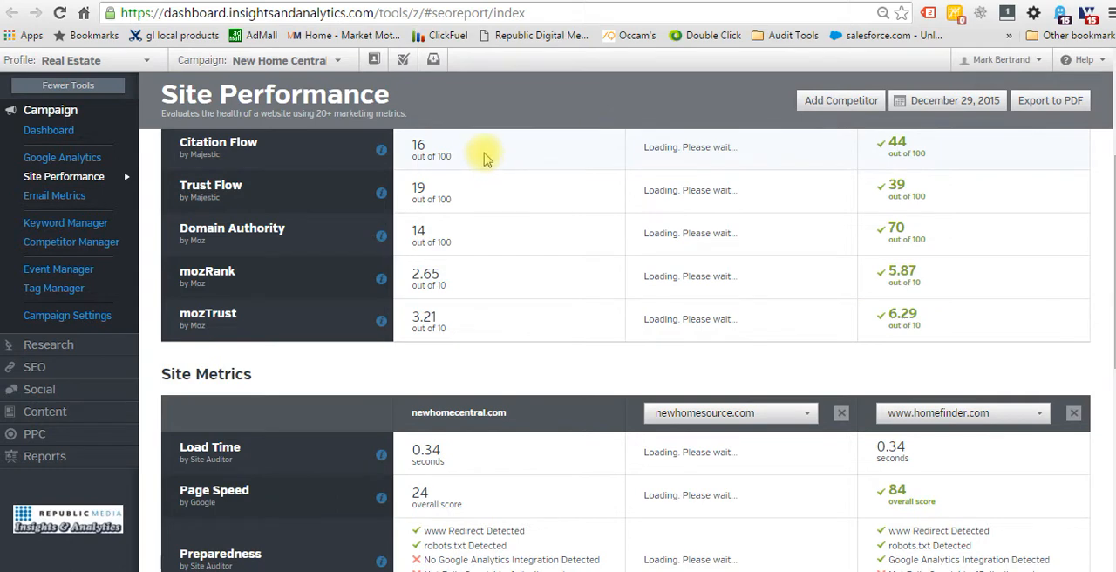
Examine the Site Performance comparison of newhomecentral.com with its two competitors, covering the site and social metrics.
scroll(973, 353, down, 3)
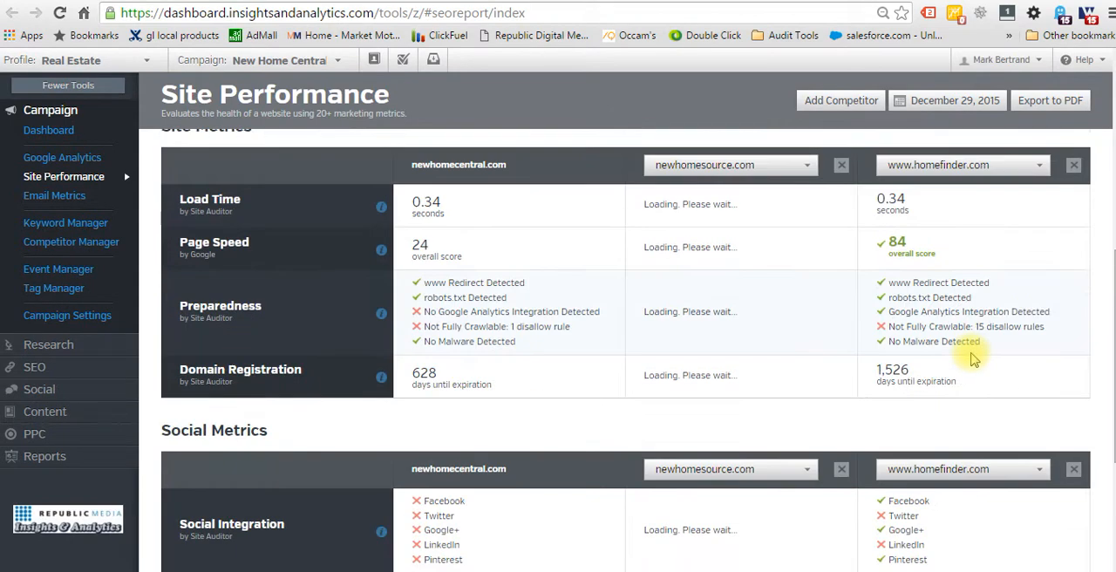
scroll(968, 514, down, 3)
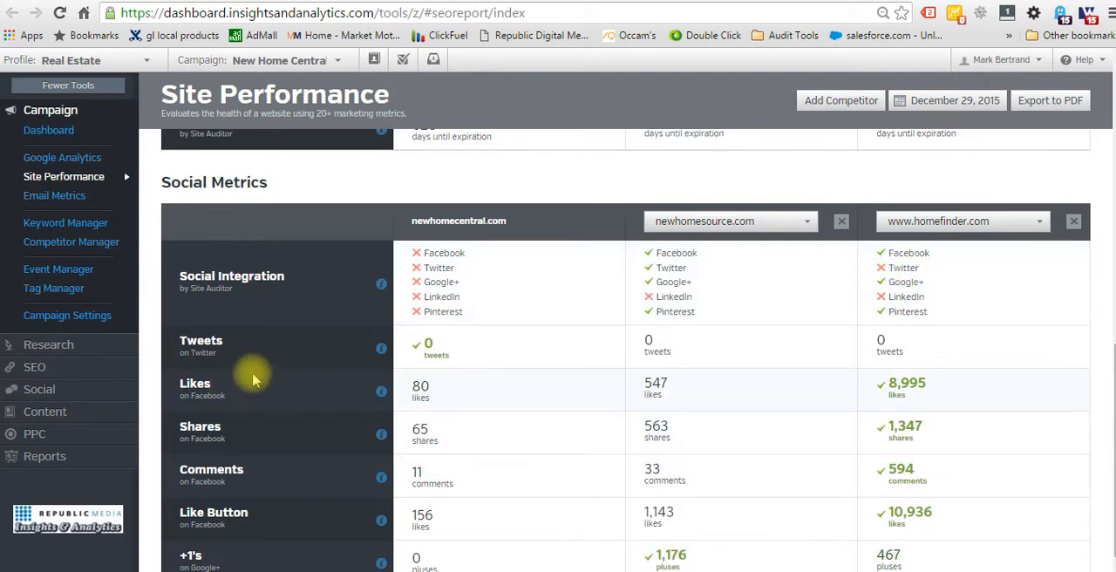
scroll(257, 377, down, 1)
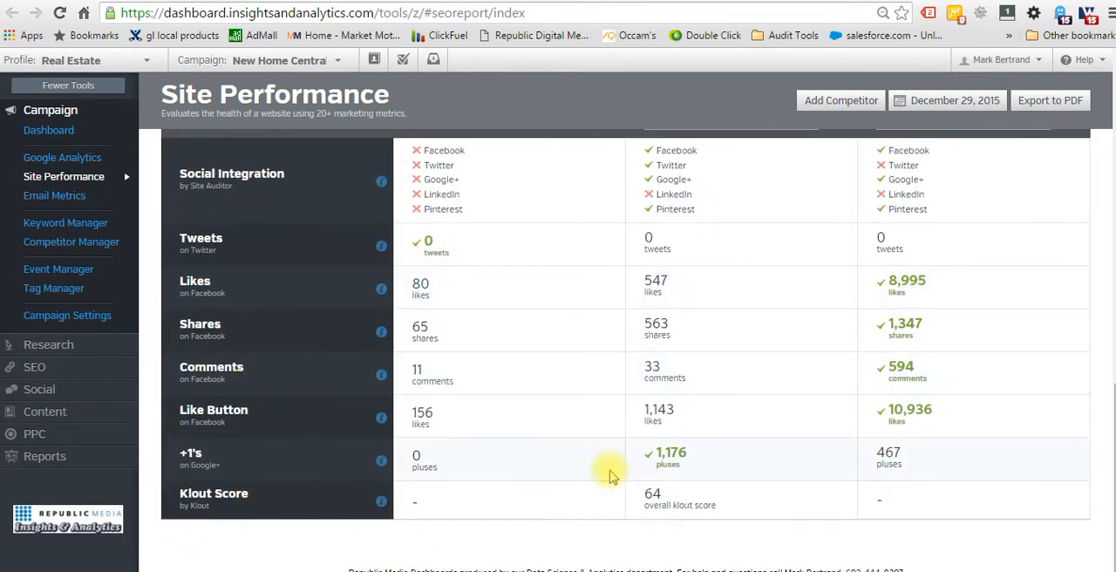
scroll(610, 477, up, 3)
scroll(606, 472, down, 3)
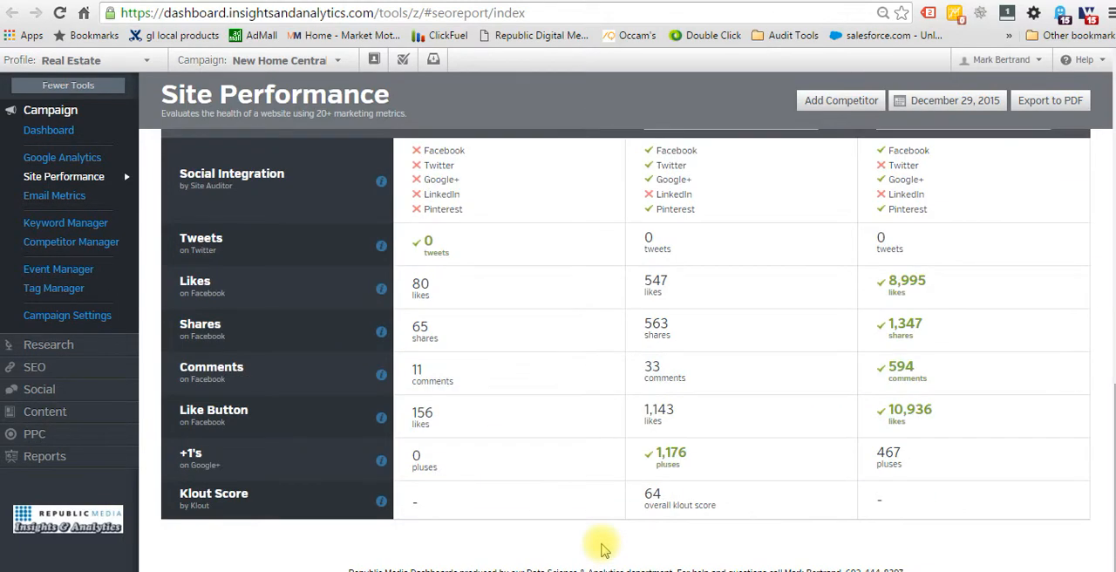
scroll(600, 547, up, 8)
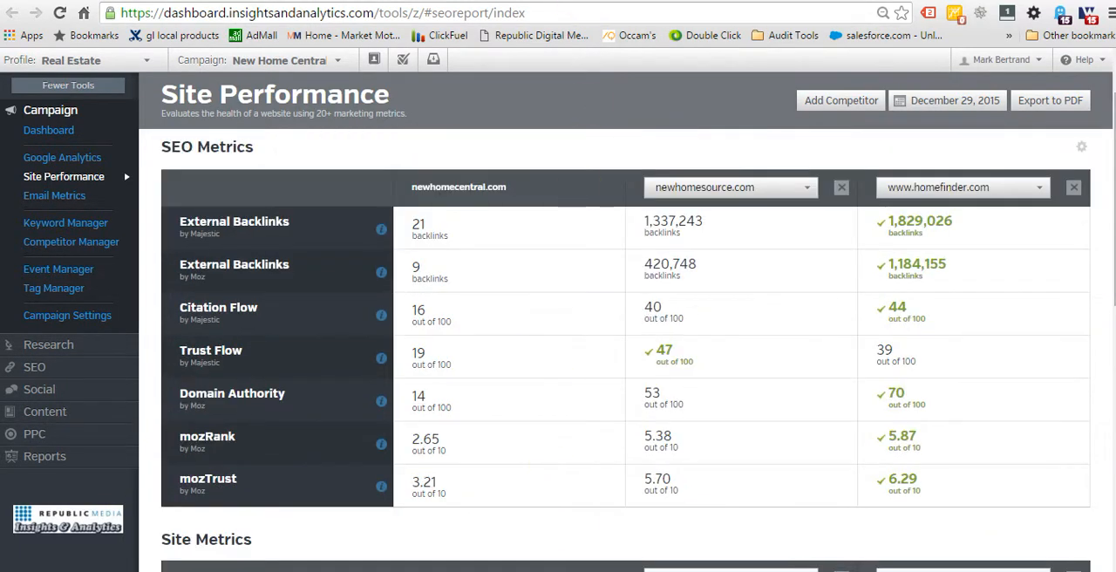
Return to the Google Slides presentation, reveal the return-on-ad-spend (ROAS) point and open its Examples link.
click(438, 0)
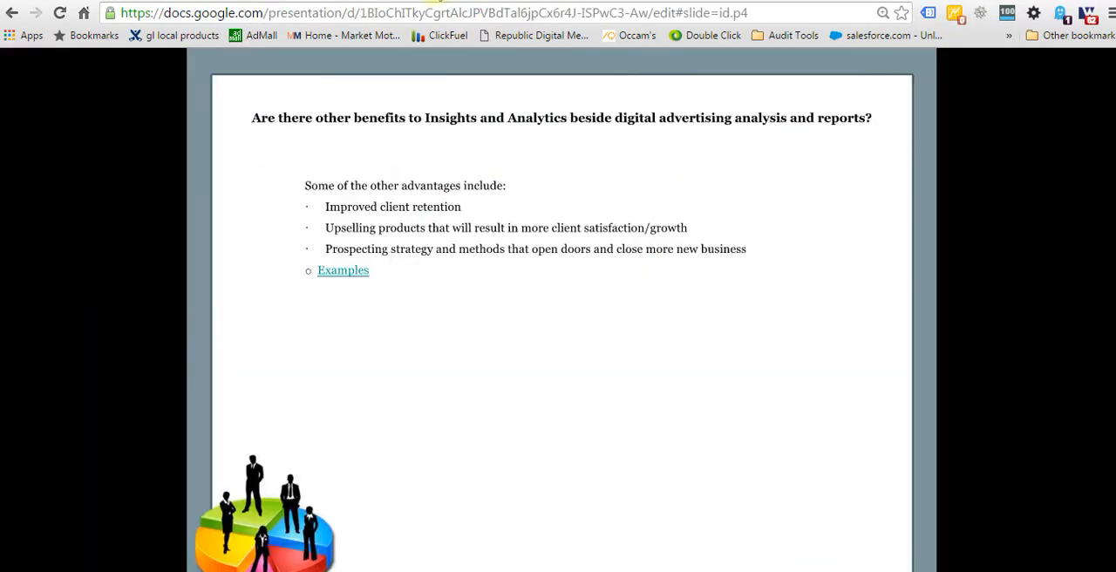
click(473, 370)
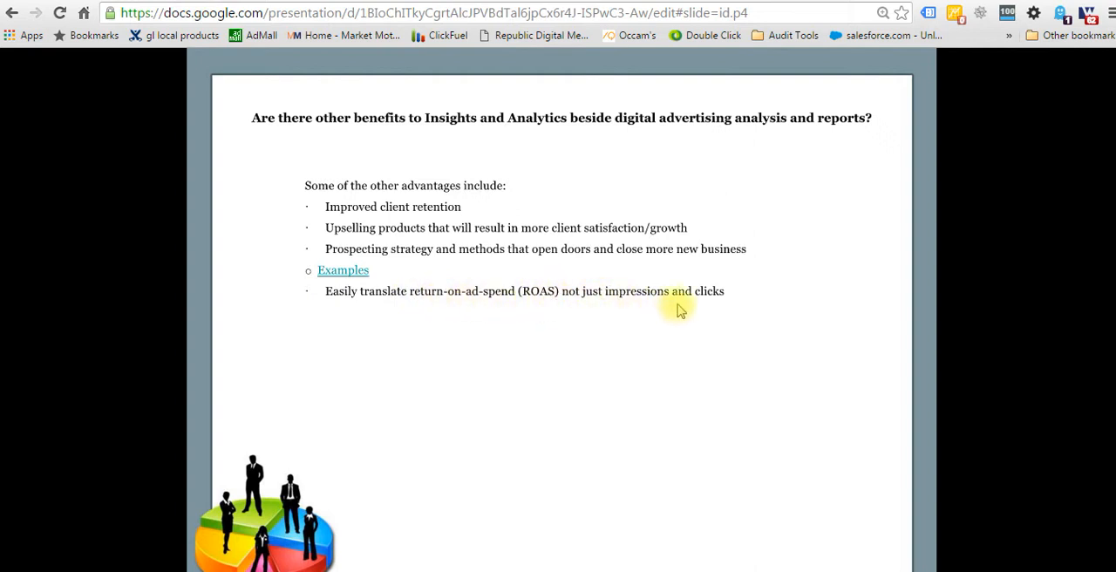
click(473, 368)
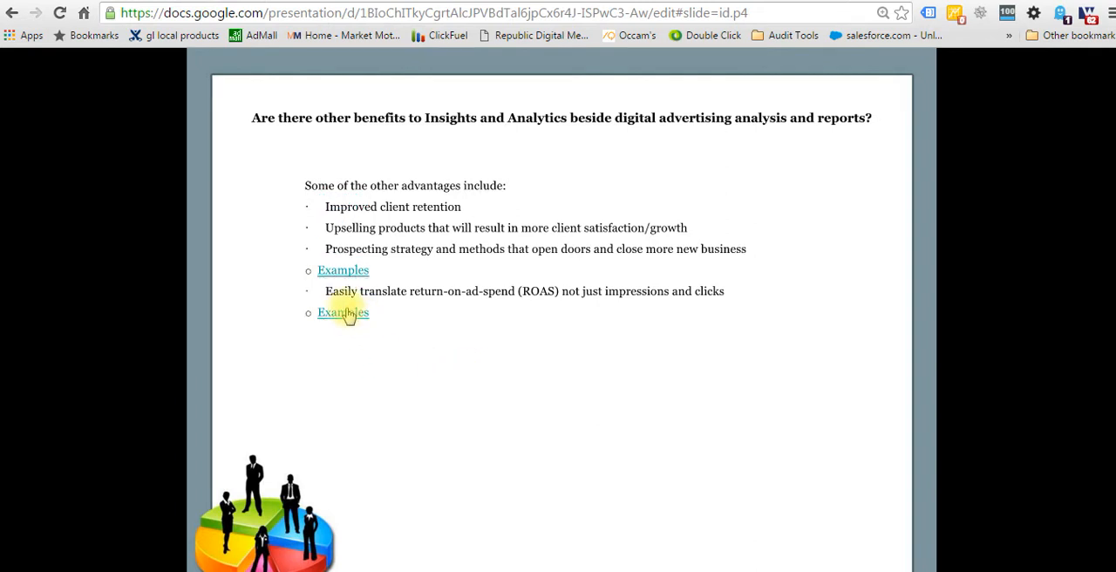
click(349, 315)
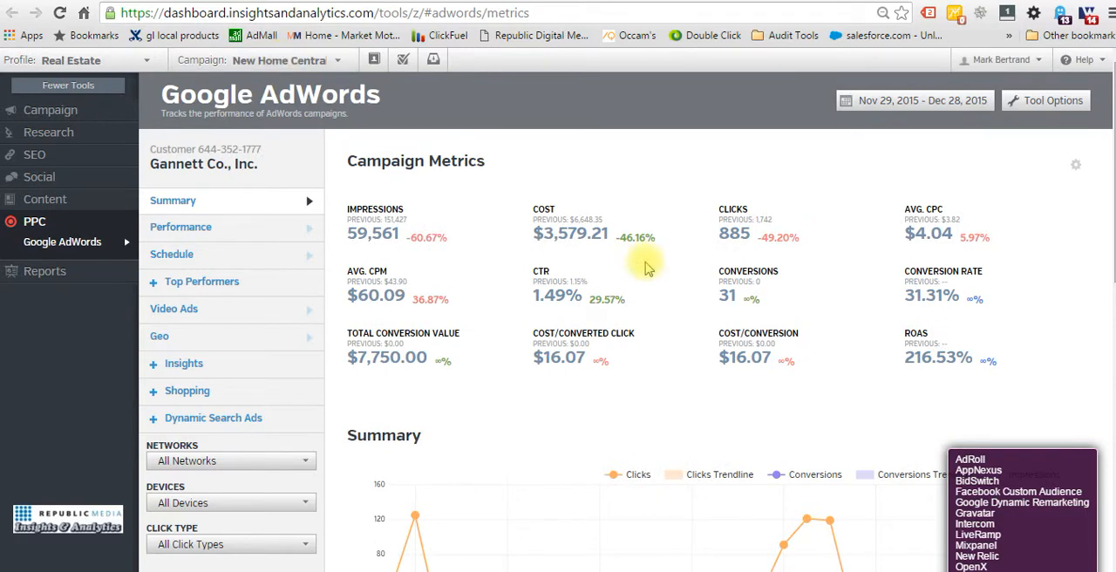
Examine the Google AdWords campaign metrics, including conversions, cost per conversion and ROAS, along with the summary chart.
mouse_move(781, 285)
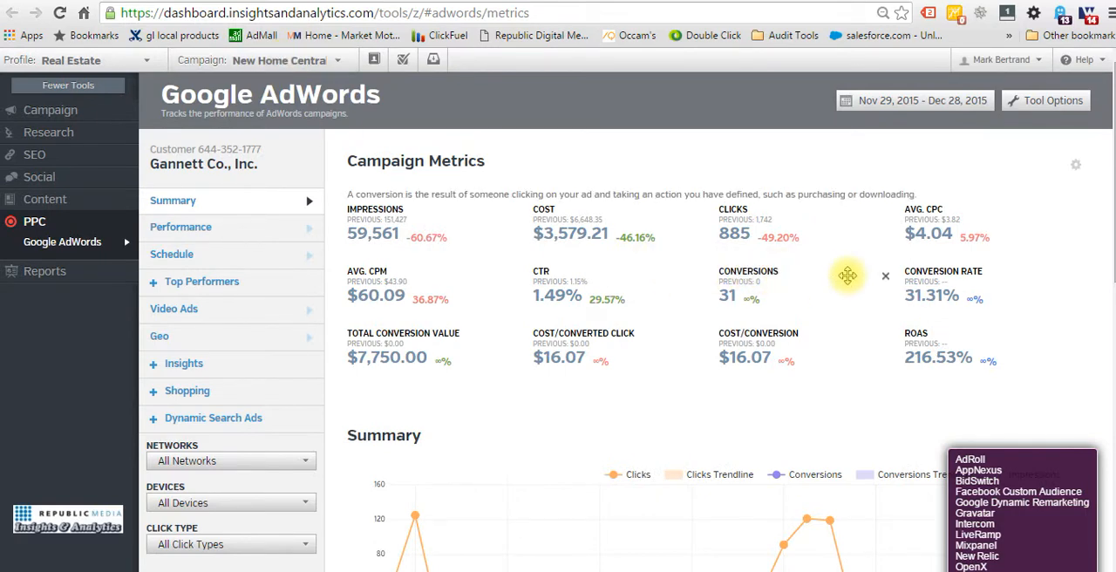
scroll(847, 276, down, 1)
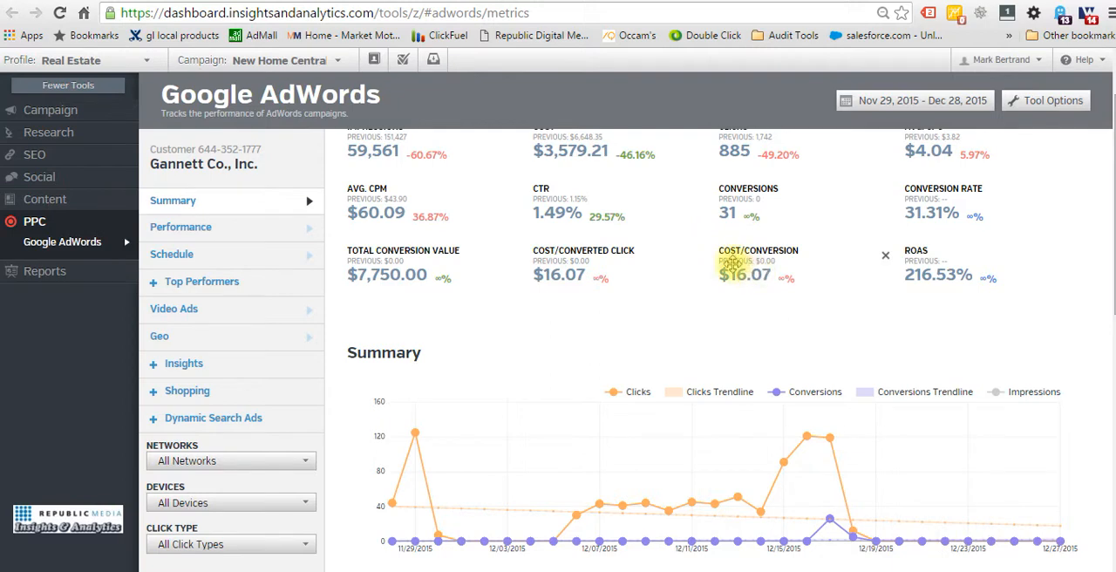
scroll(562, 207, up, 1)
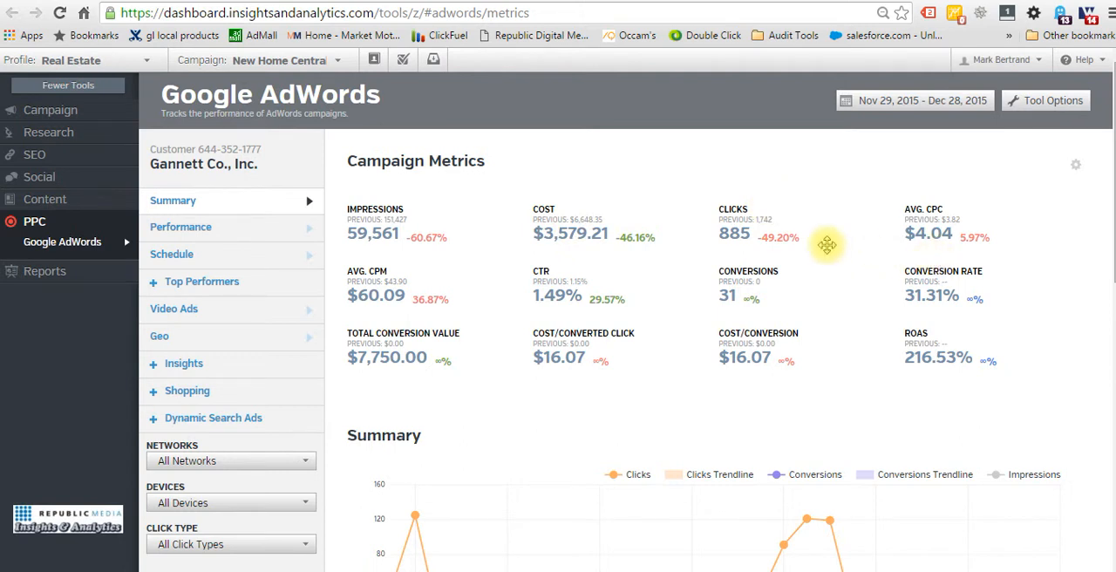
mouse_move(911, 336)
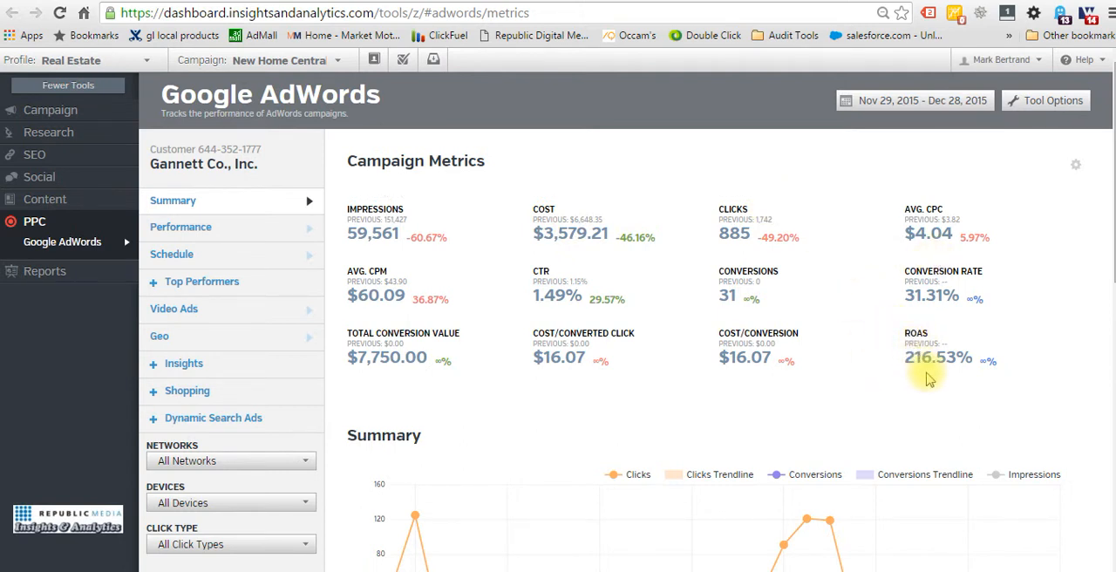
mouse_move(927, 370)
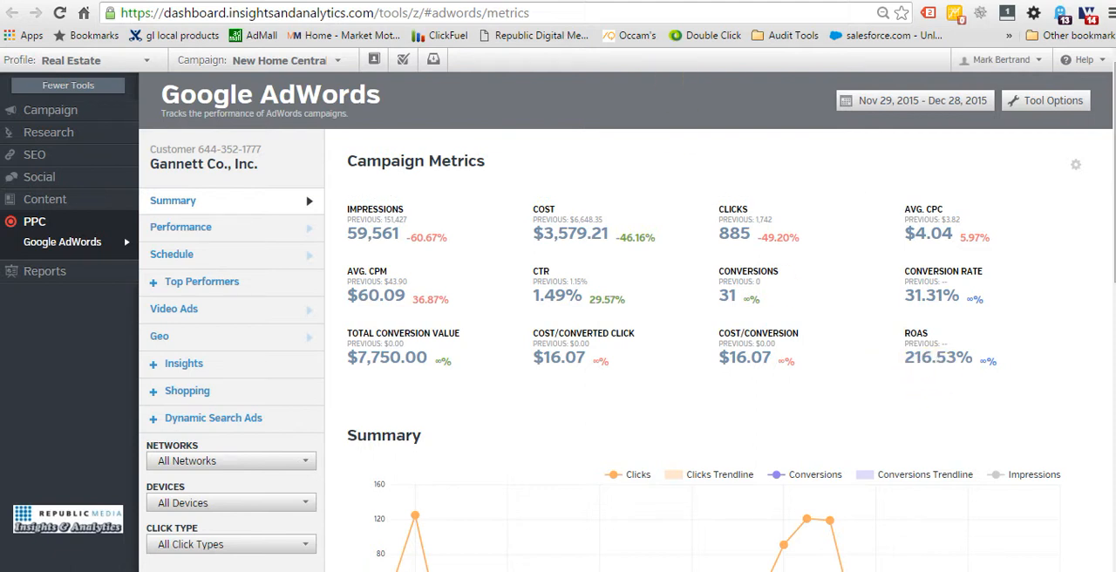
Return to the Google Slides presentation, reveal the point on deeper insights for future and cross channel campaigns, and open its Examples link.
click(421, 0)
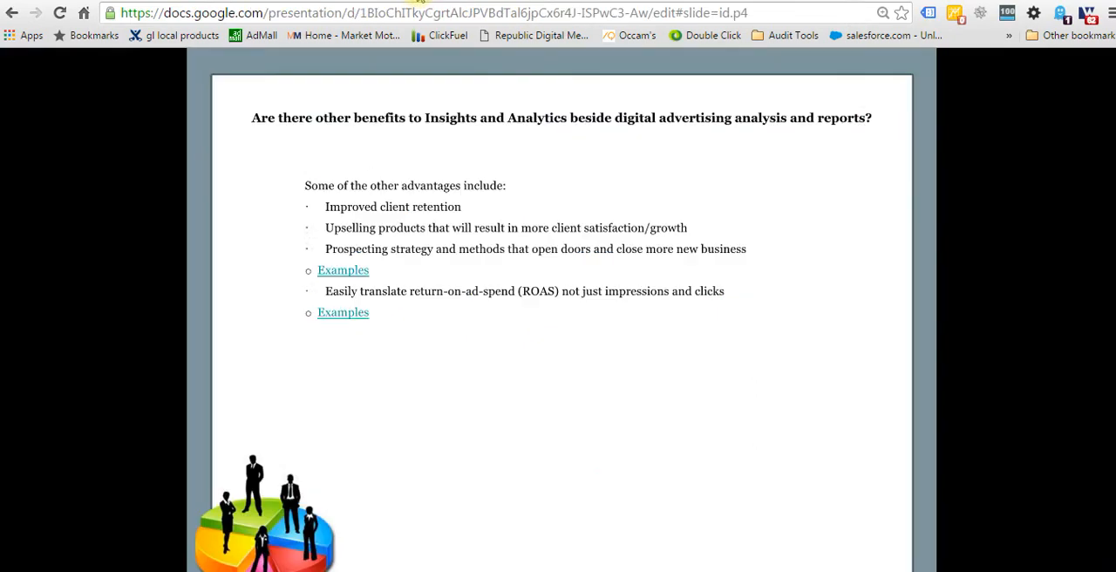
click(466, 357)
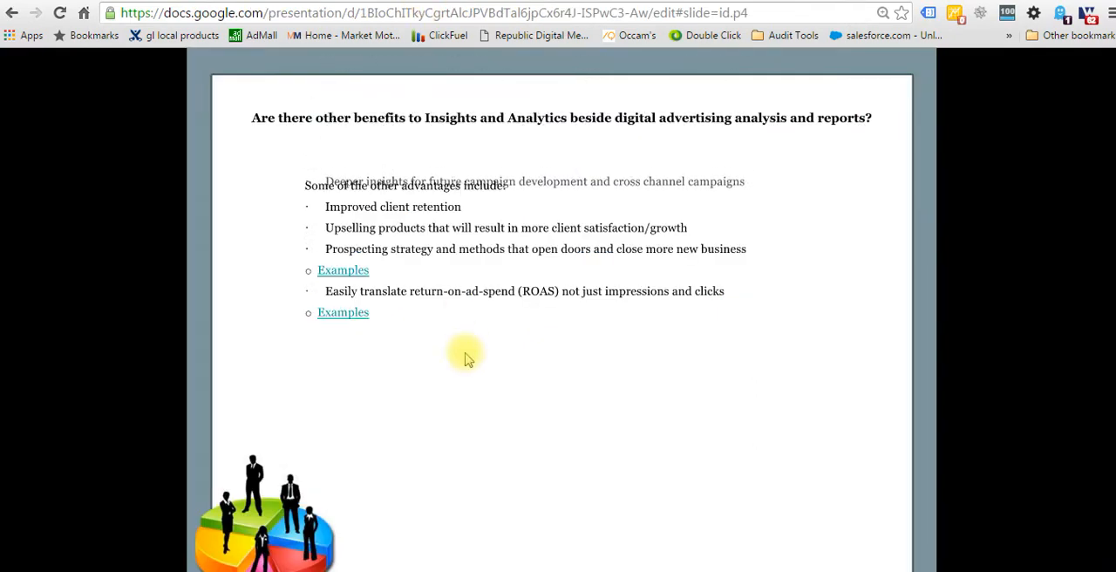
click(508, 433)
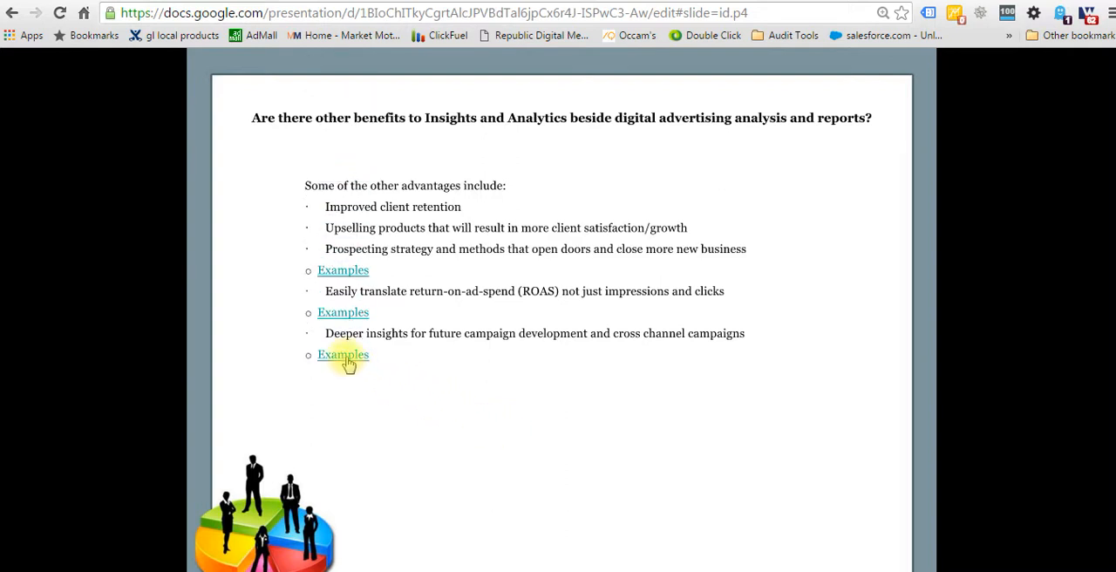
click(348, 358)
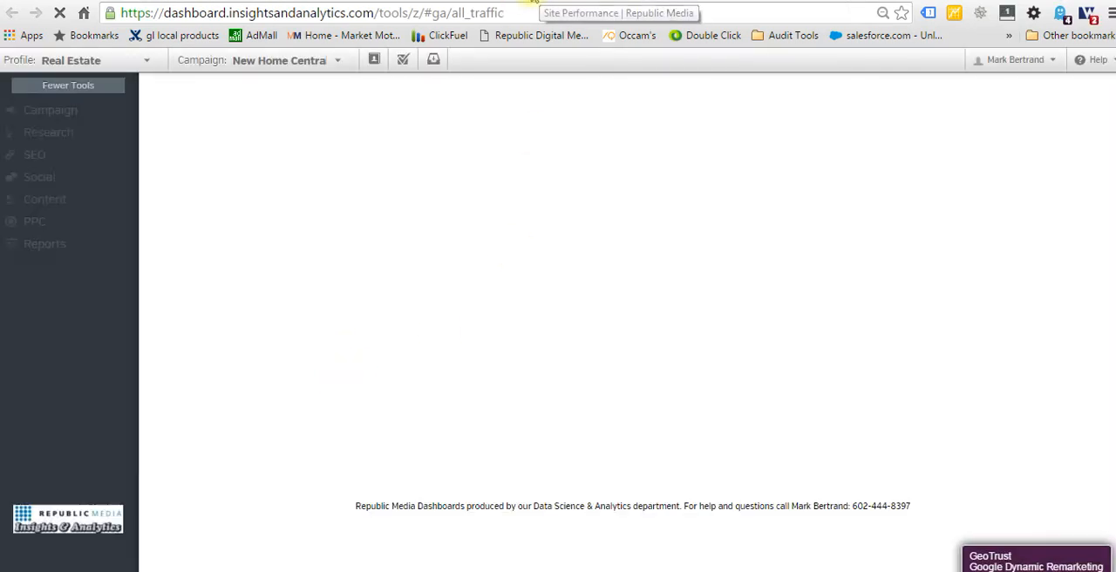
Switch to the dashboard's Google Analytics All Traffic report and examine the channel table's sessions, bounce rate and goal comparisons, especially Paid Search.
click(542, 1)
click(497, 0)
click(494, 1)
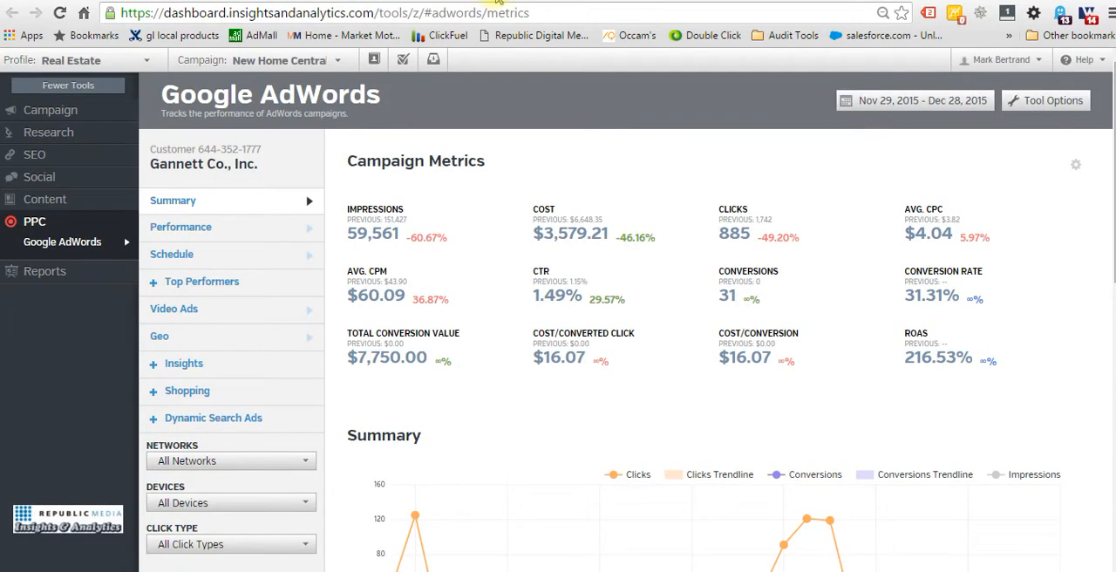
click(499, 1)
click(448, 0)
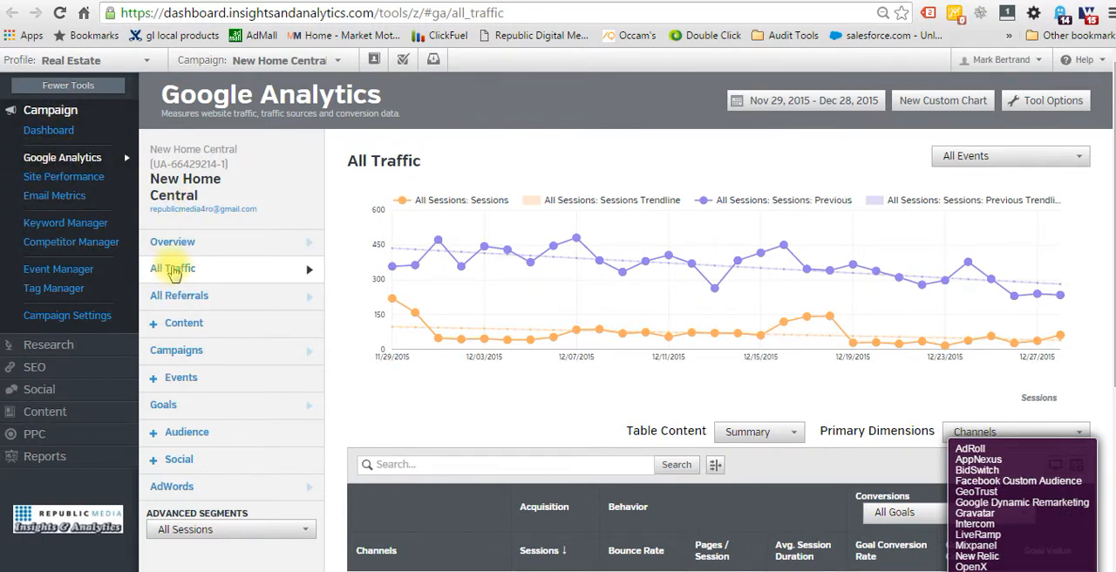
scroll(431, 345, down, 4)
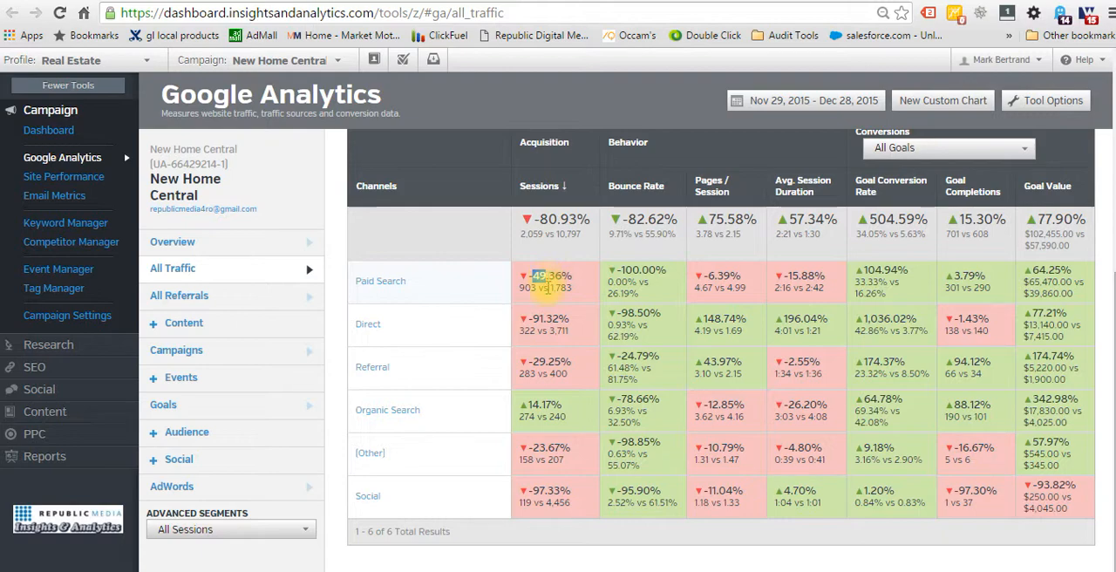
click(522, 295)
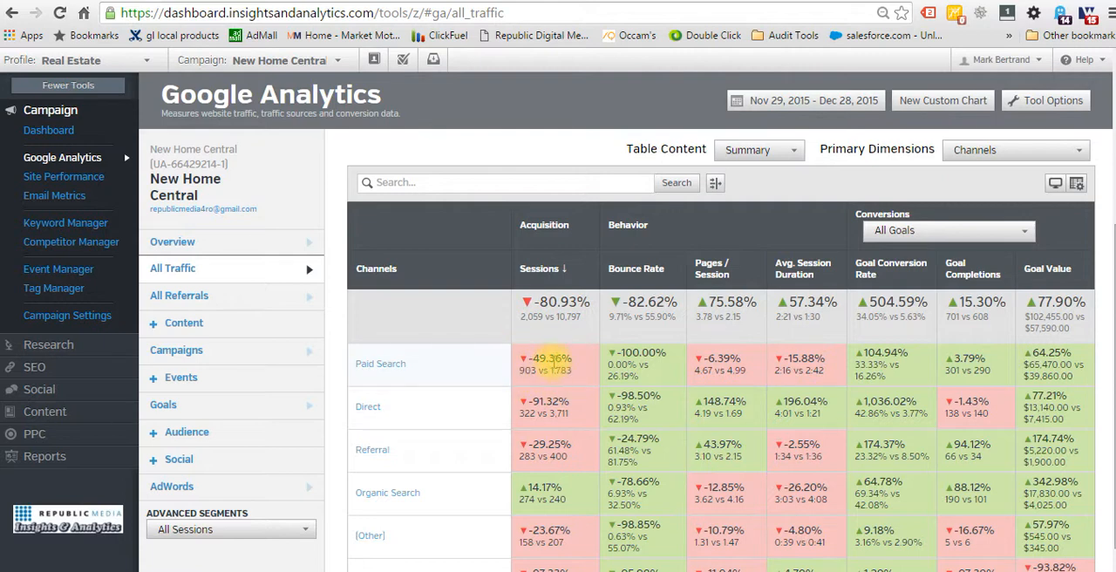
scroll(549, 358, down, 1)
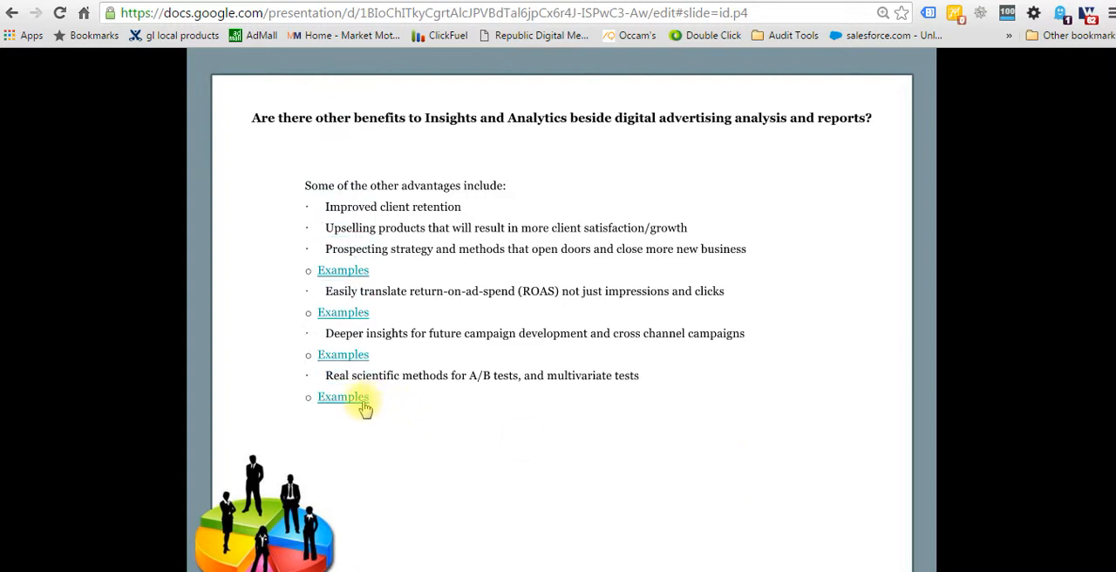
Open the Examples link for A/B and multivariate tests and sign in to Google Analytics with the Insights & Analytics account's saved password.
click(343, 396)
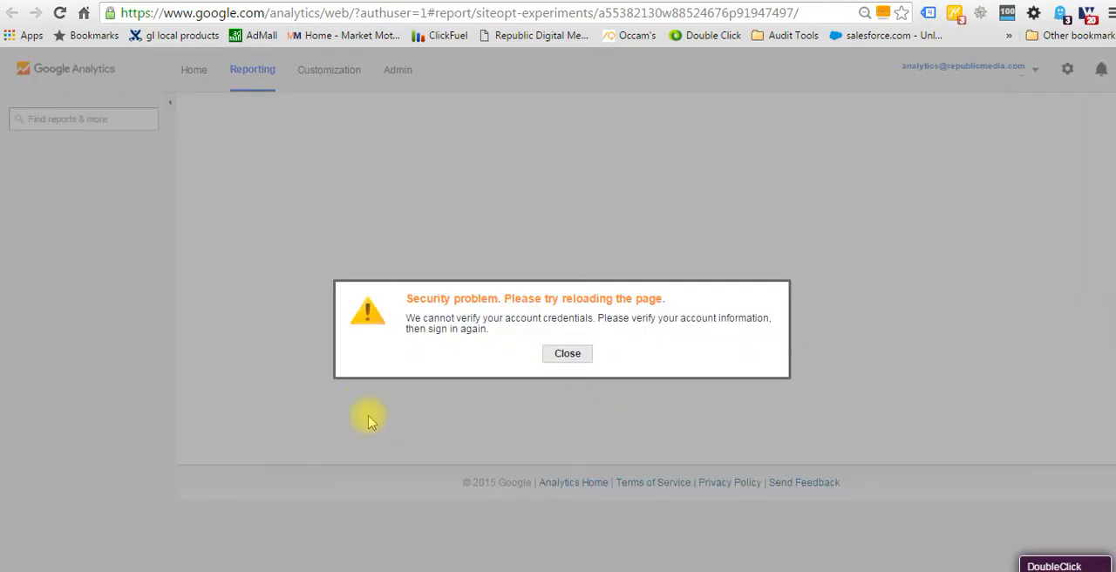
click(564, 355)
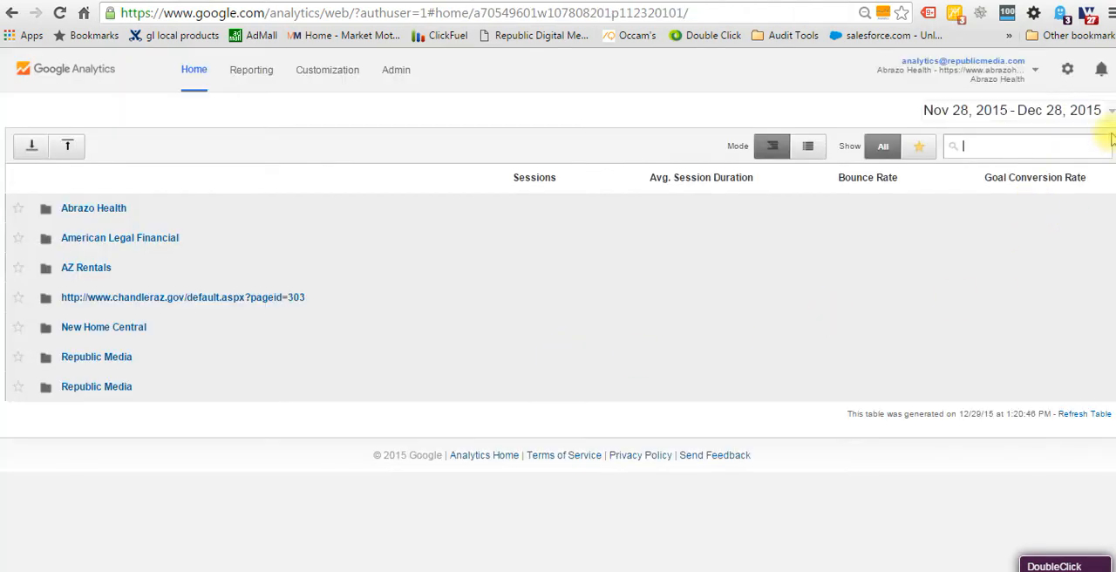
click(1036, 71)
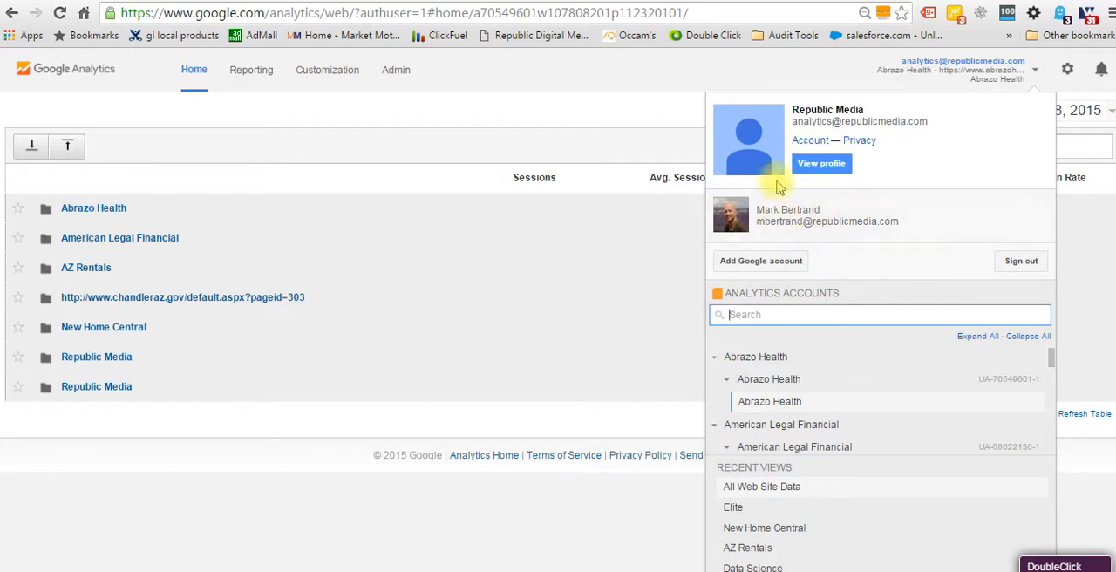
click(757, 264)
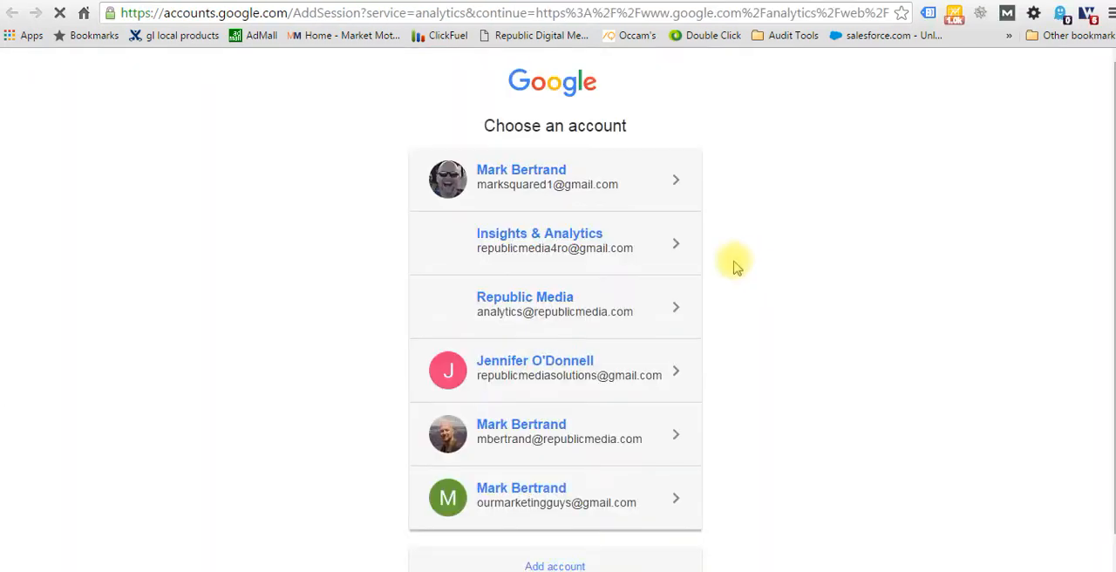
click(531, 237)
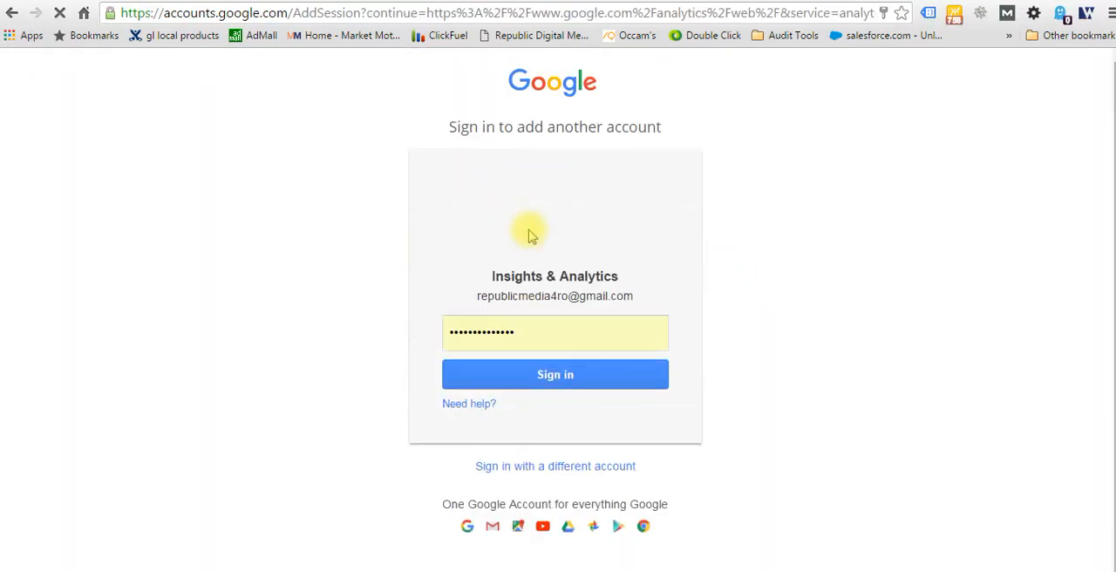
click(560, 382)
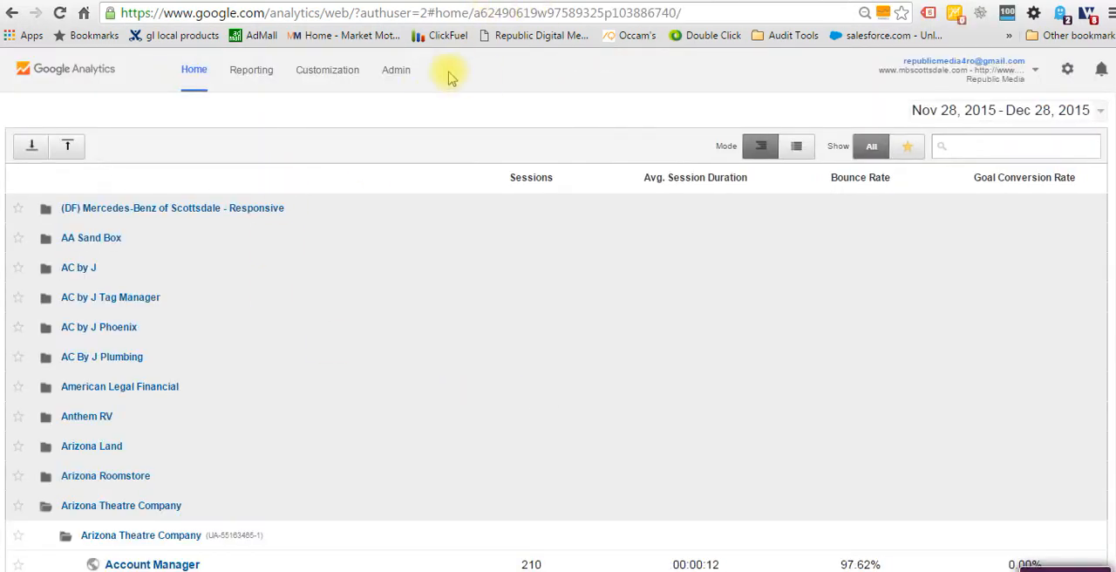
Find the Shelves That Slide account in the Google Analytics account list and open its All Web Site Data view.
scroll(392, 362, down, 15)
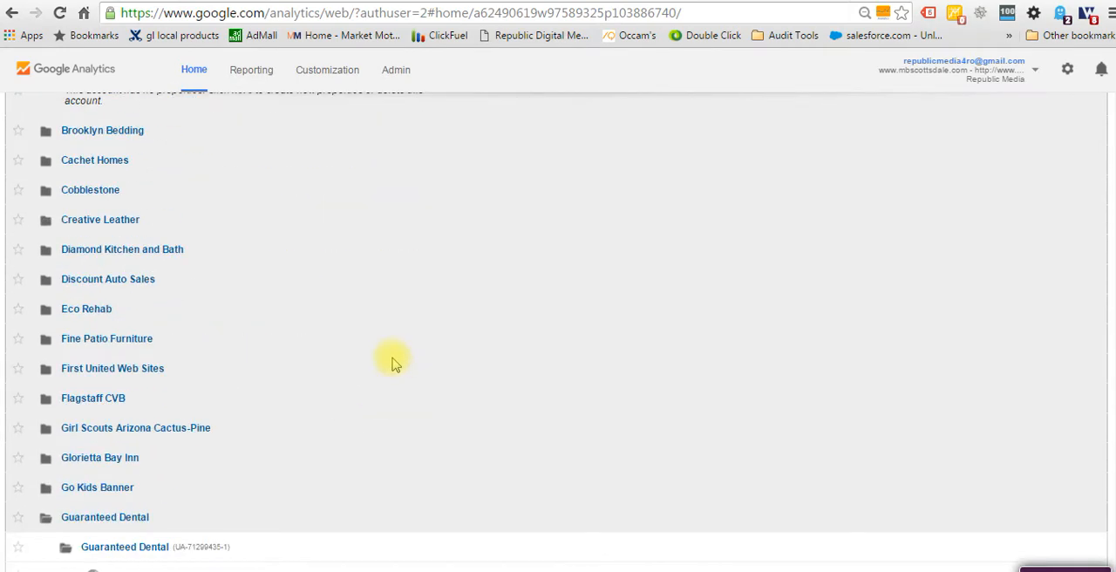
scroll(393, 361, down, 7)
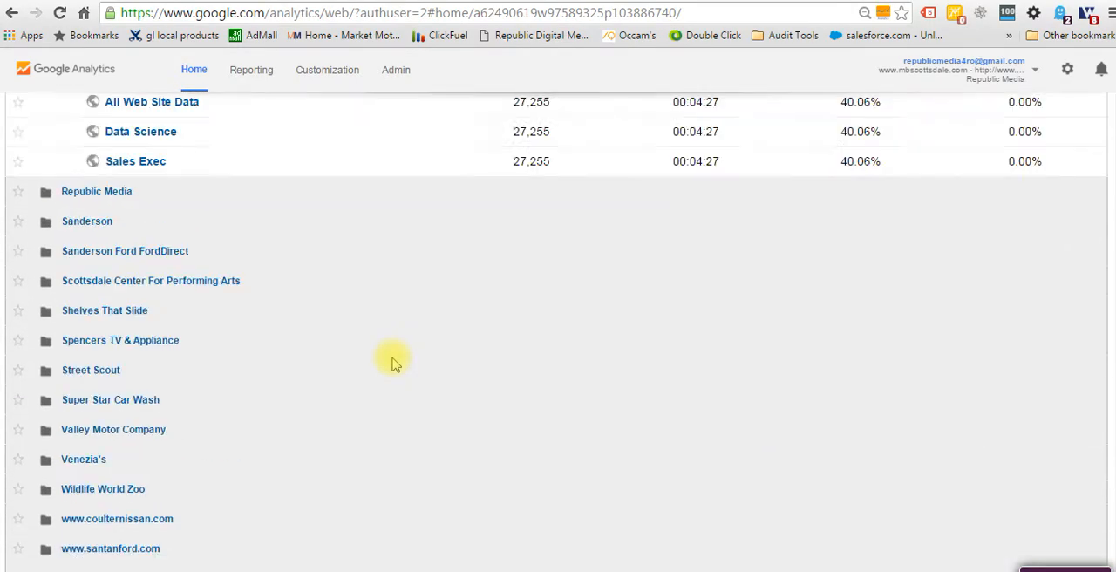
click(98, 316)
click(153, 399)
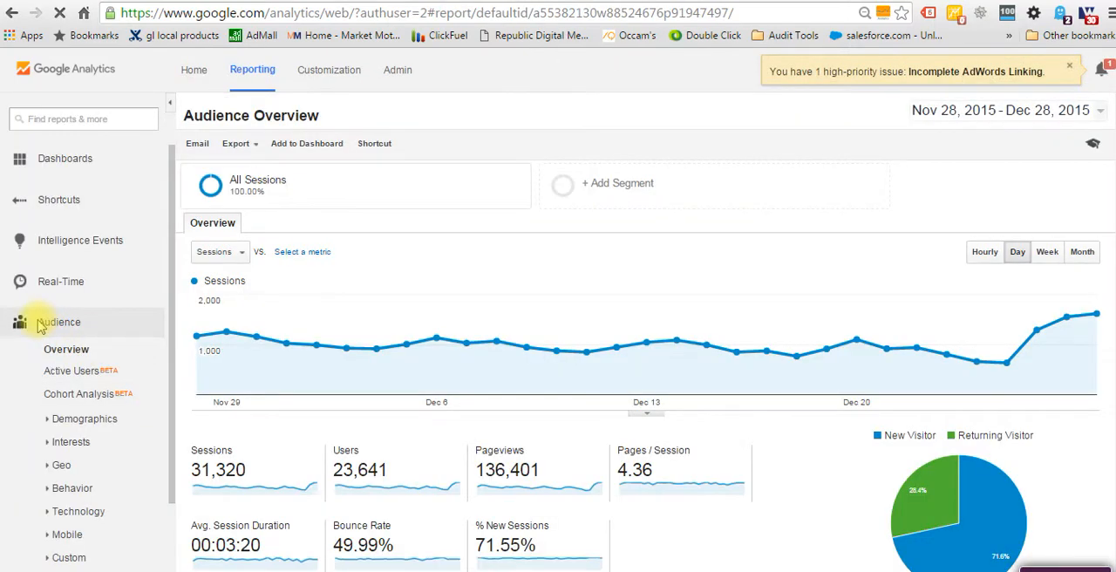
Open the Experiments report in the Behavior section of Shelves That Slide and highlight the All Experiments heading.
scroll(37, 328, down, 2)
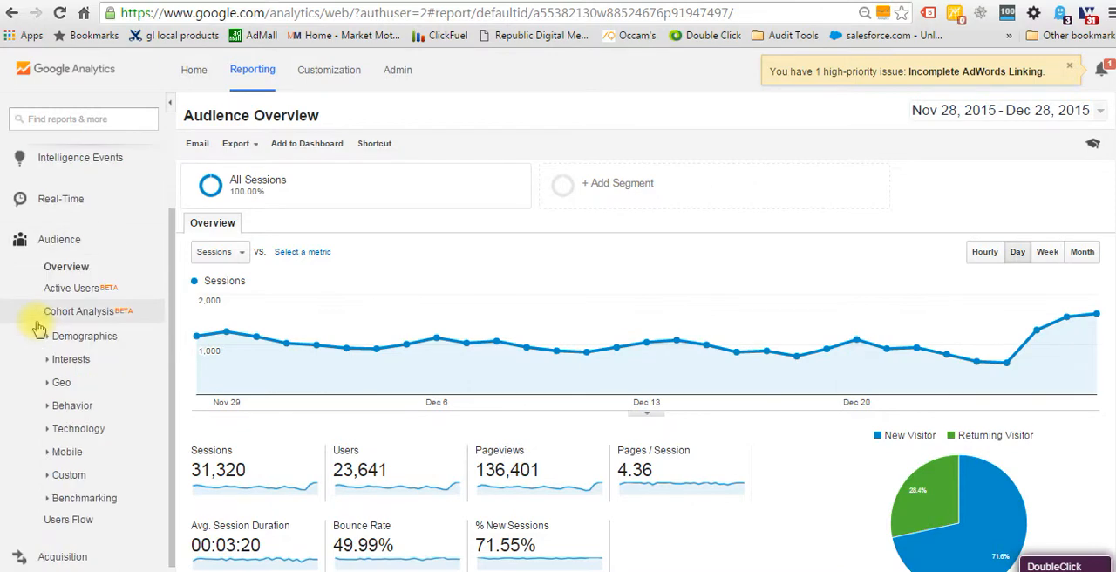
scroll(39, 328, down, 1)
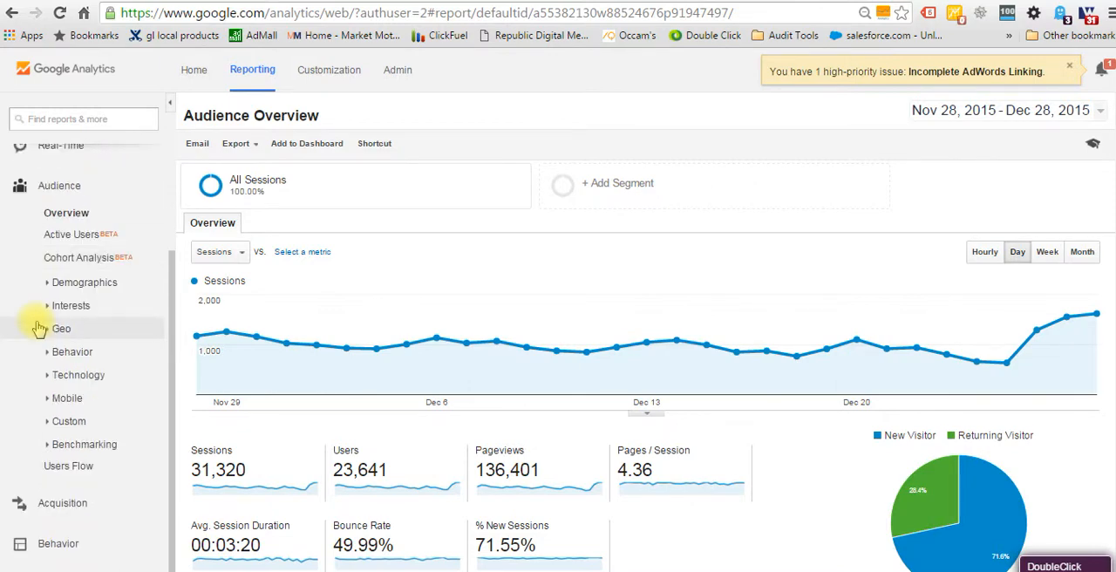
click(22, 543)
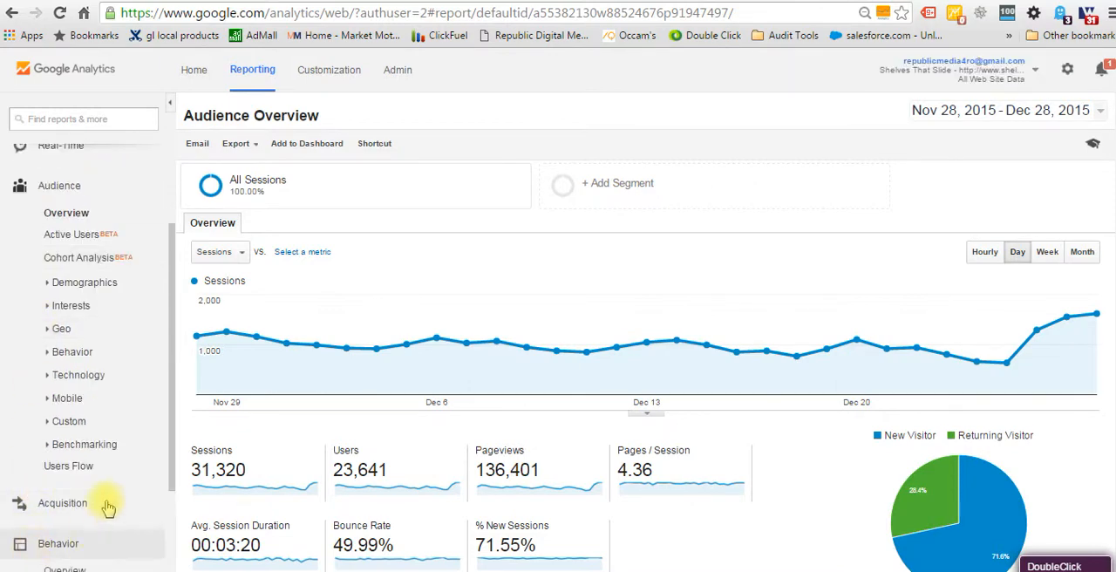
scroll(107, 507, down, 4)
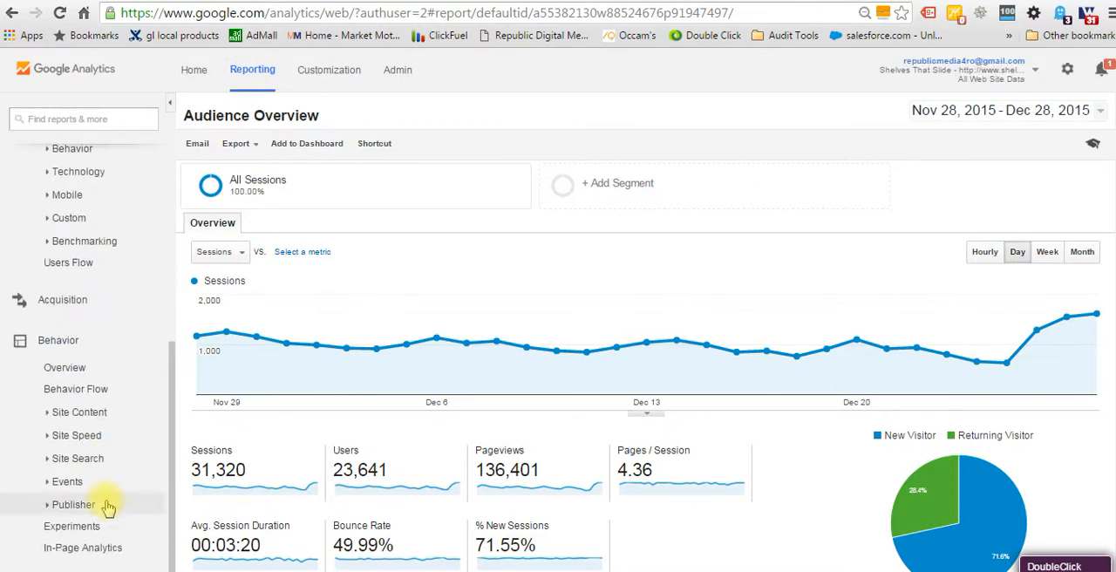
click(72, 528)
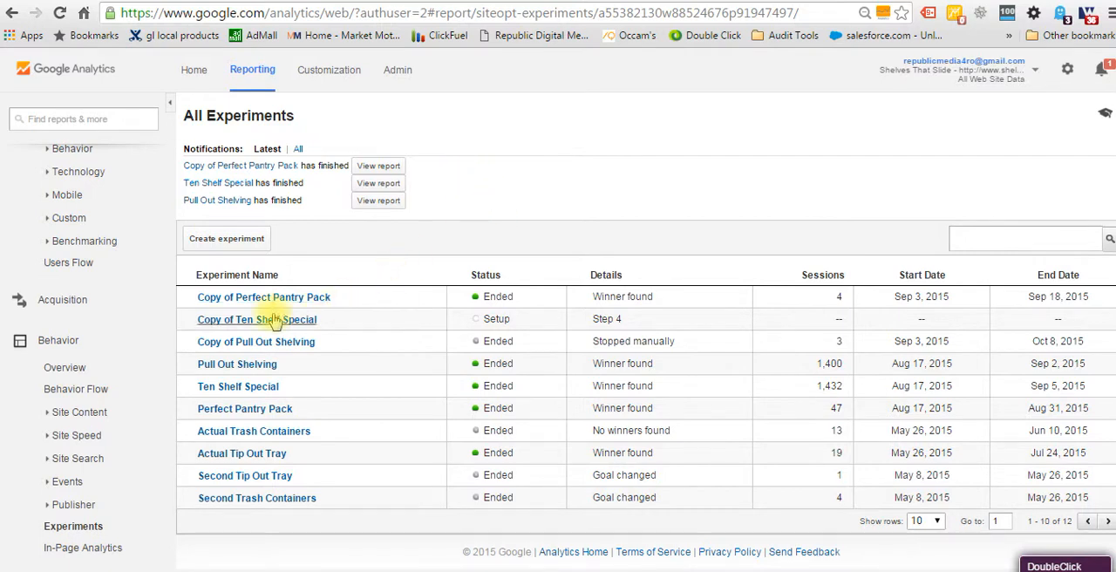
drag(185, 115, 304, 119)
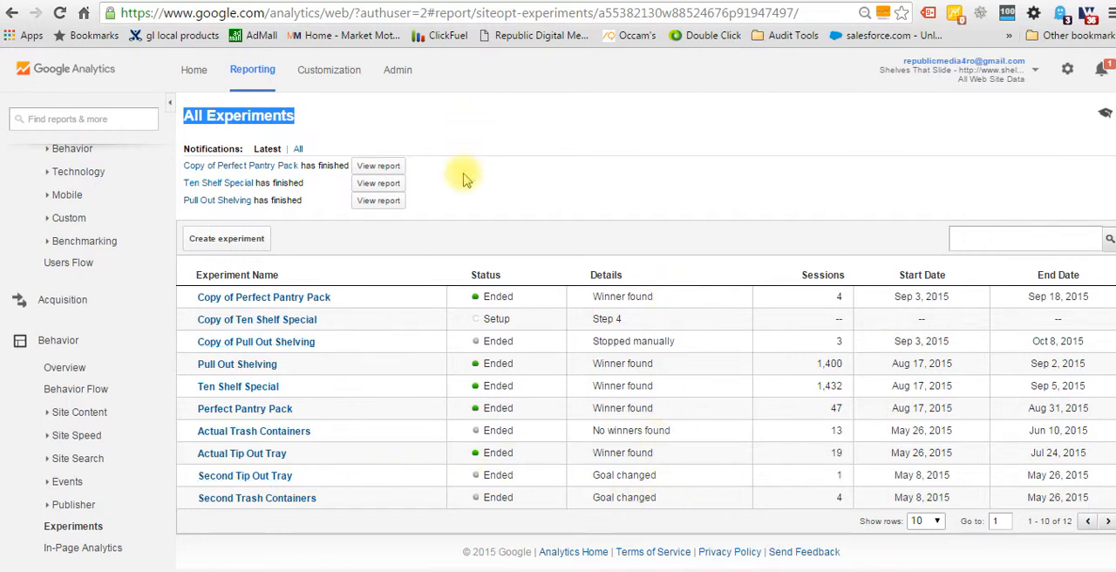
Return to the Google Slides presentation and reveal the case list point, the 90 day attribution models point and its Examples link.
click(404, 3)
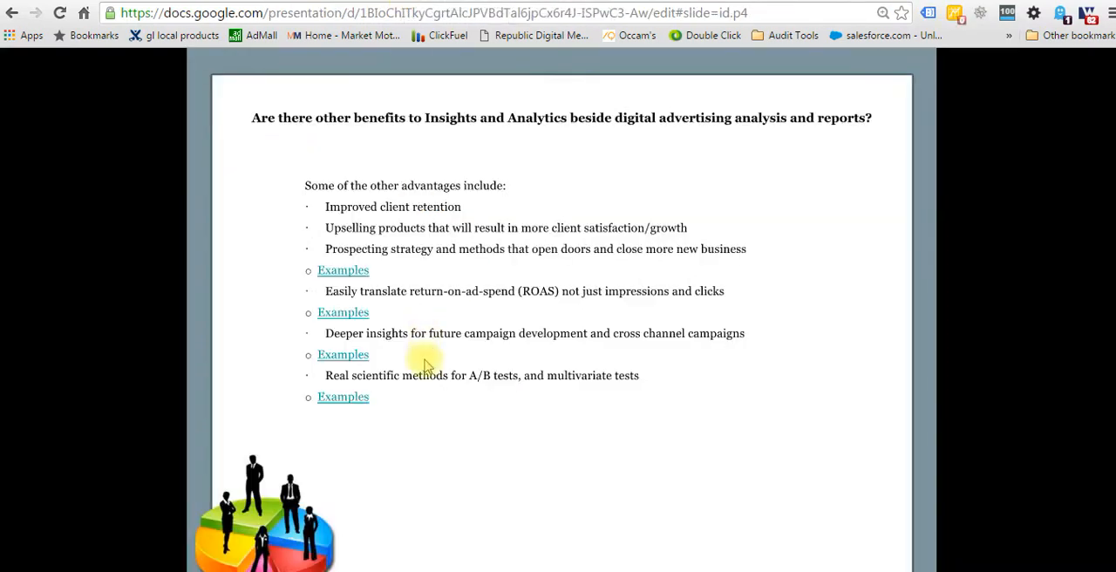
click(465, 476)
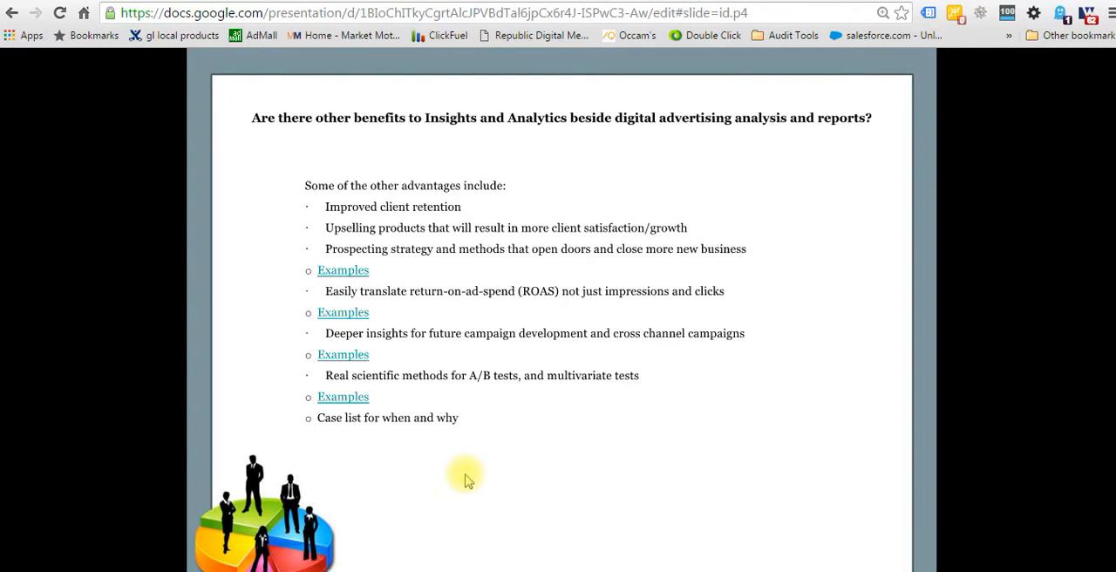
click(466, 478)
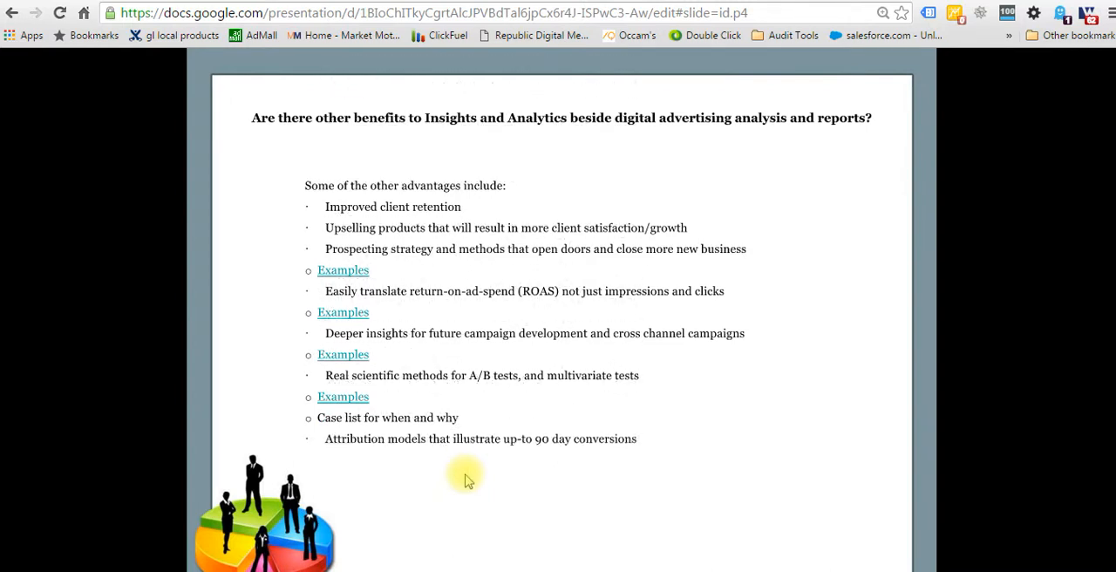
click(466, 477)
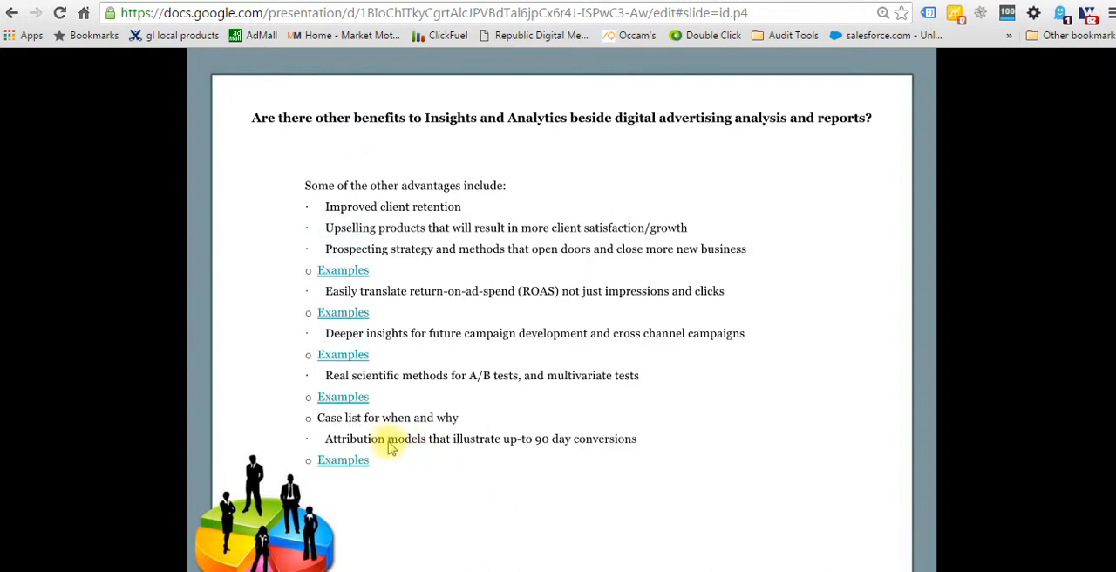
Open the attribution models Examples link and examine the Assisted Conversions report down to its MCF Channel Grouping table.
click(349, 462)
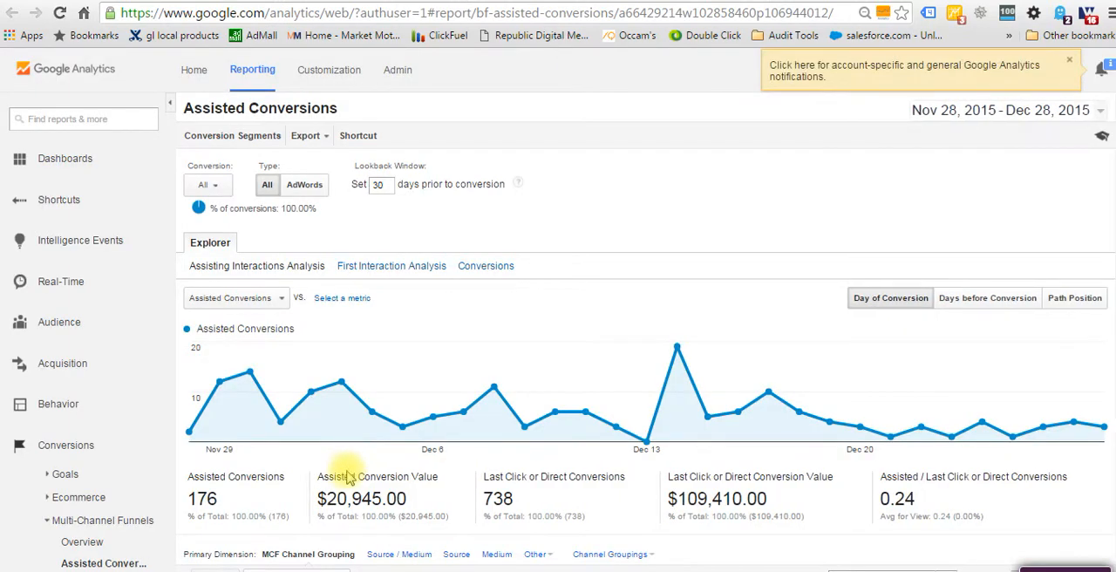
scroll(96, 479, down, 1)
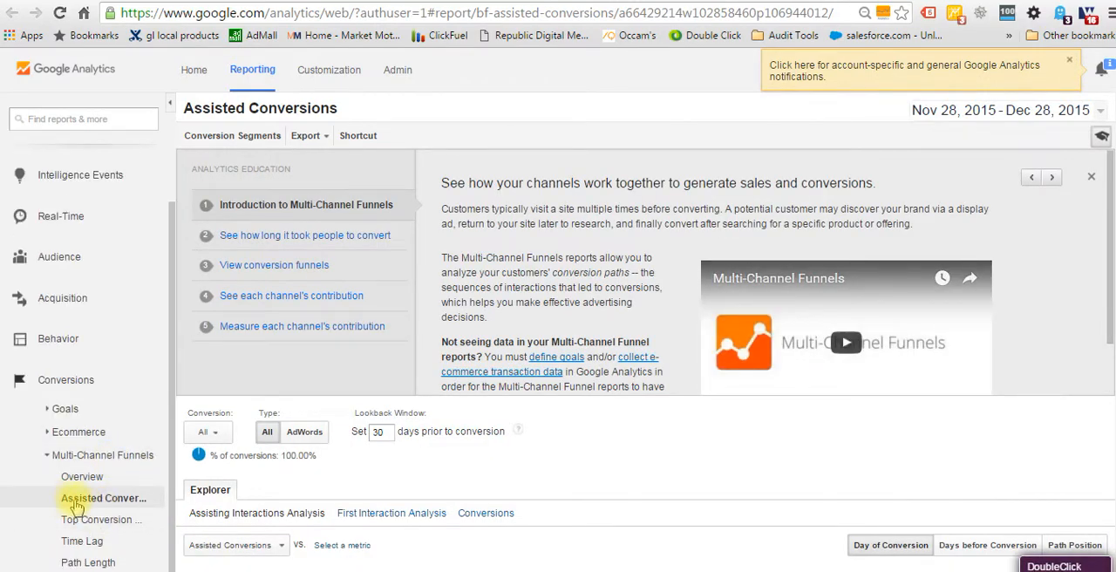
scroll(448, 544, down, 5)
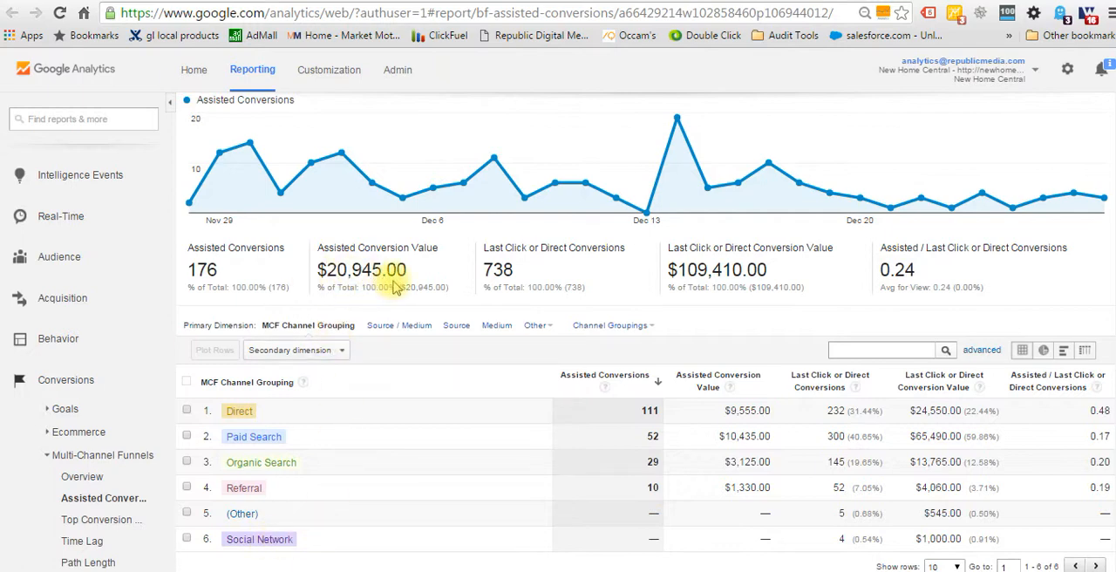
Return to the Google Slides presentation, display it in full screen and advance to the next slide.
click(382, 1)
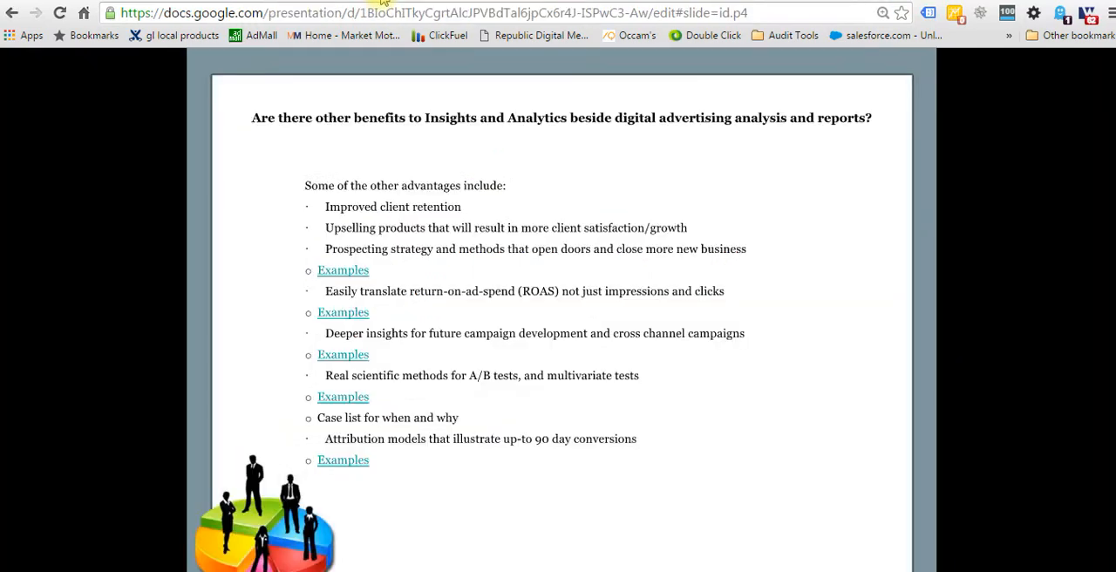
key(F11)
click(792, 466)
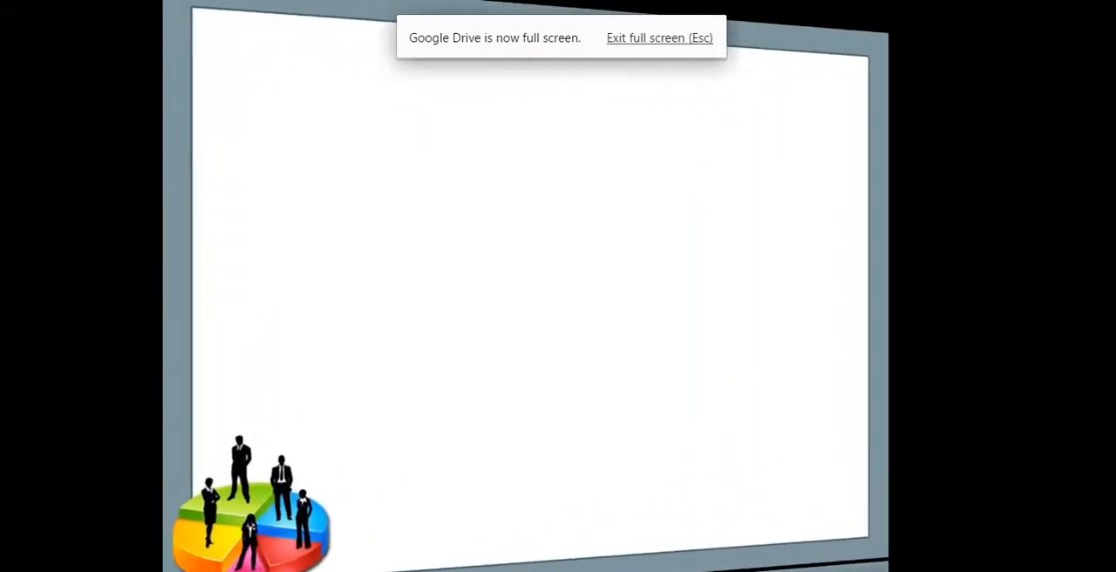